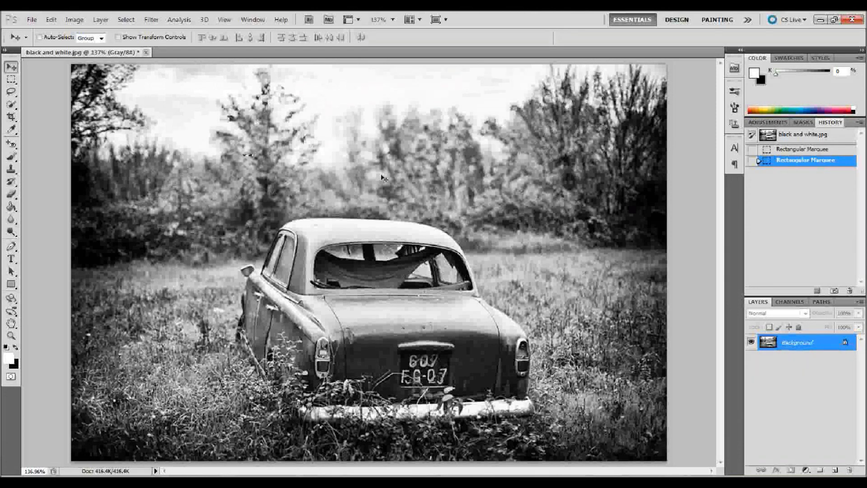
Clear the active marquee selection and return to the Move tool
left_click(11, 79)
key("ctrl+d")
left_click(11, 67)
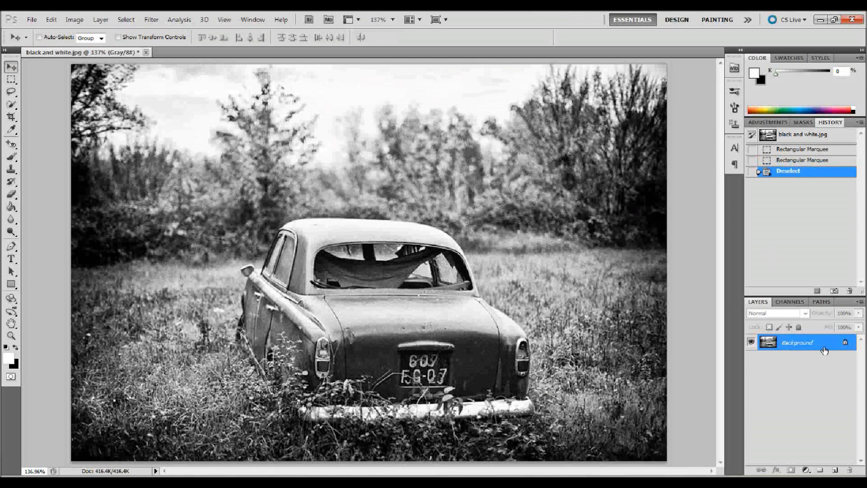
left_click(260, 21)
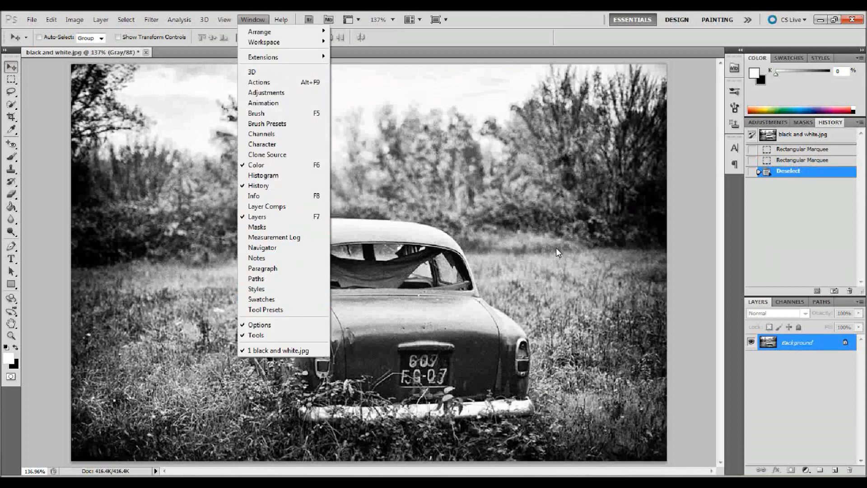
left_click(802, 391)
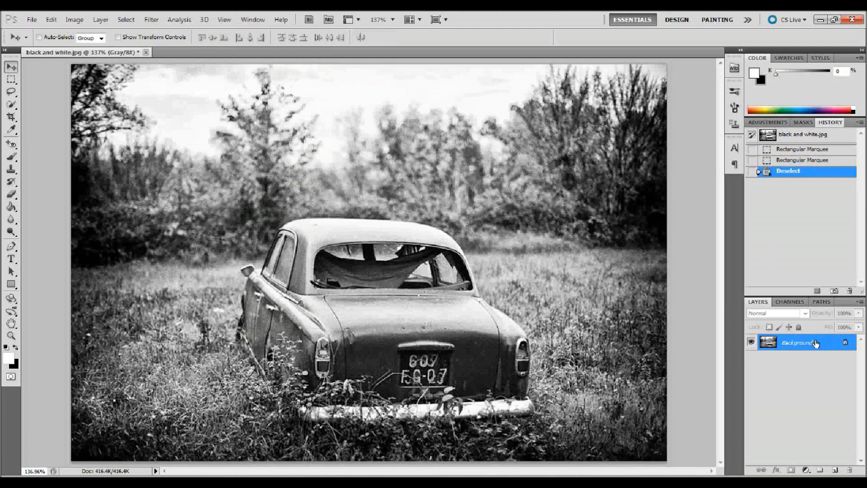
key("ctrl+j")
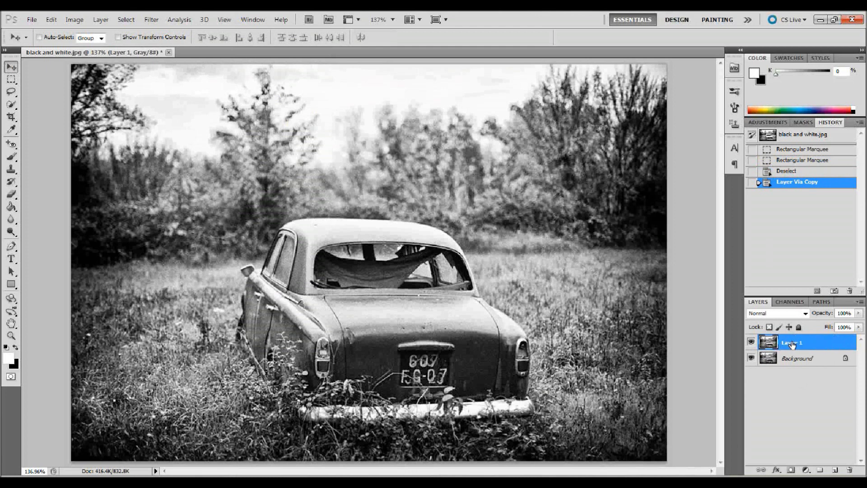
key("ctrl+z")
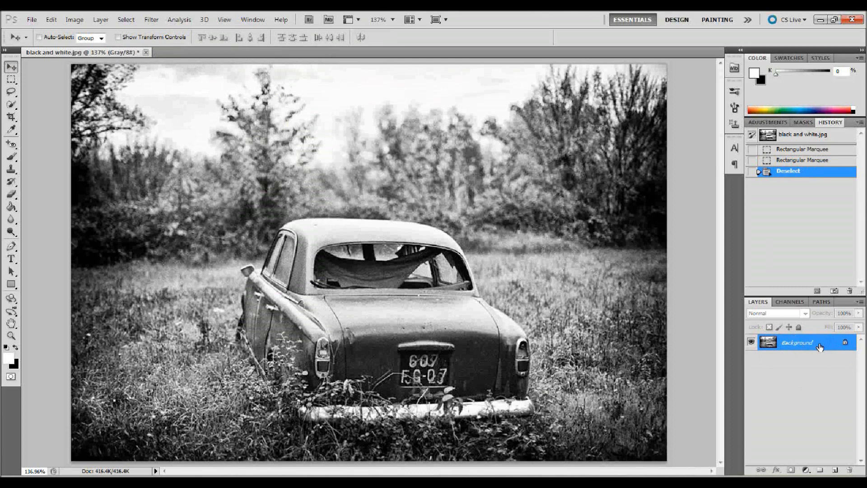
Duplicate the Background layer, naming the copy "color", and hide the original Background layer
left_click_drag(820, 347, 835, 469)
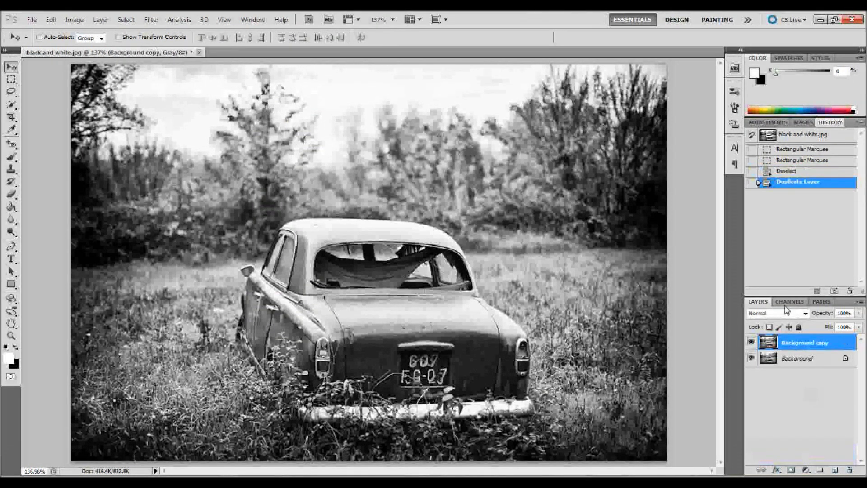
double_click(803, 344)
type("co")
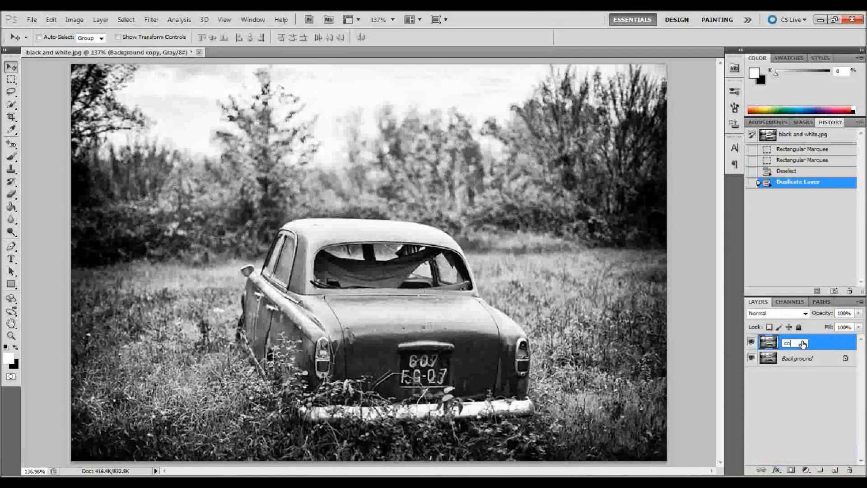
type("ror")
key("Return")
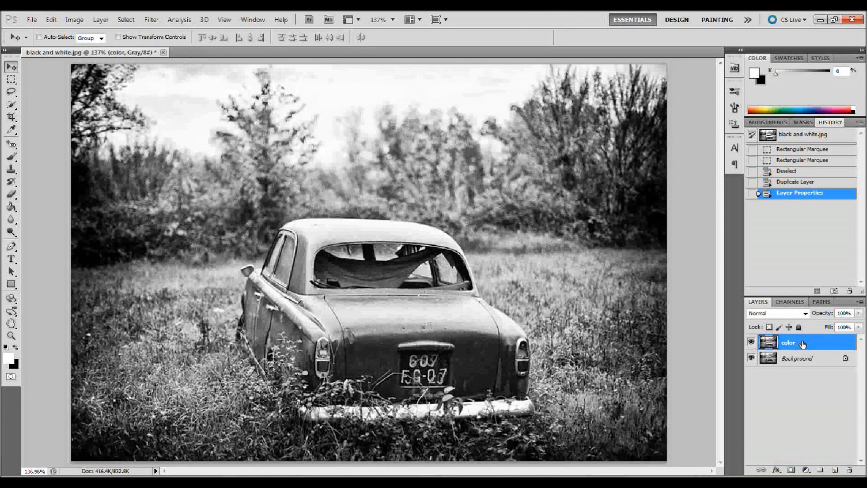
left_click(751, 359)
Activate the Quick Selection tool and check its brush settings
left_click(10, 106)
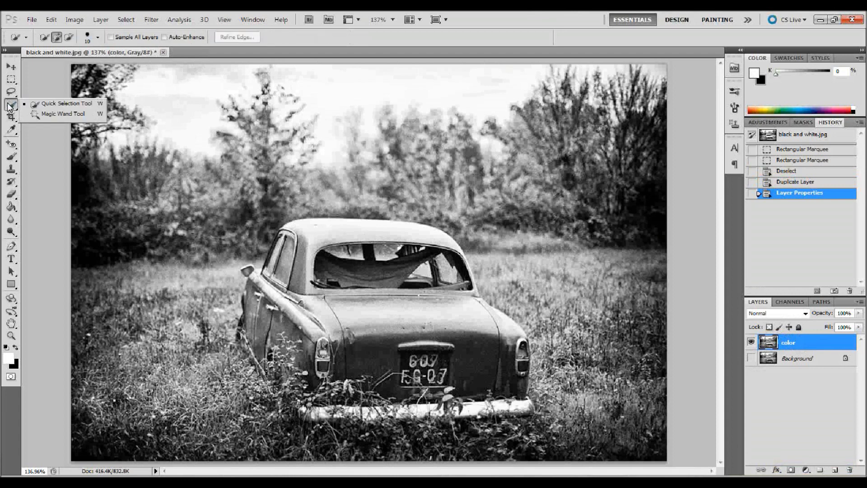
left_click(42, 113)
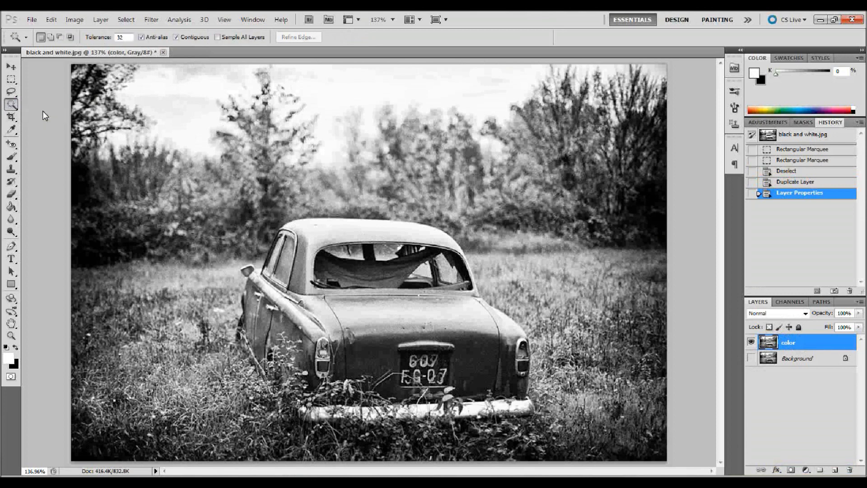
left_click(13, 106)
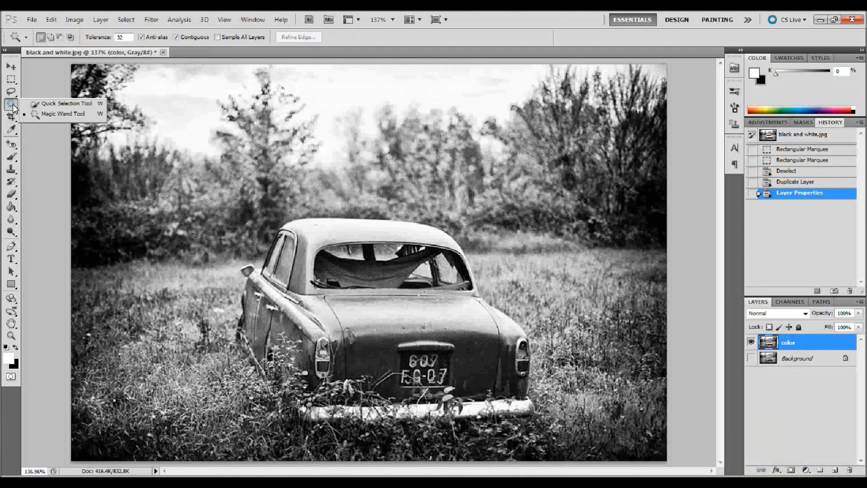
left_click(66, 105)
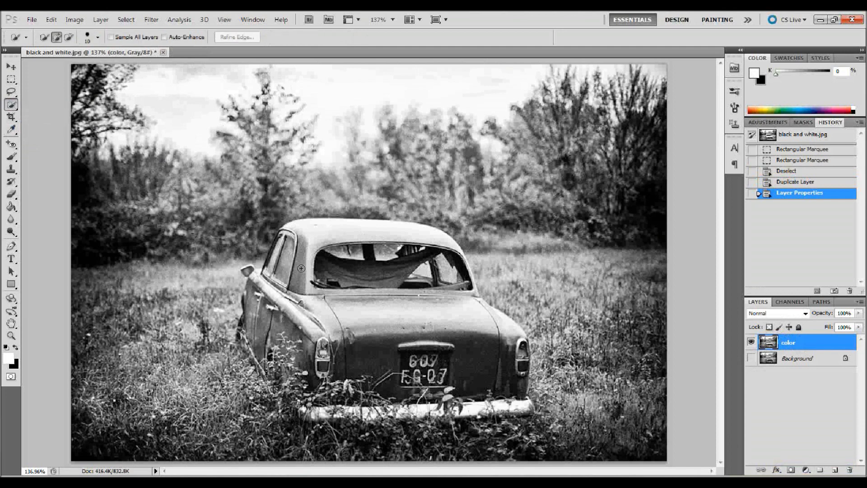
left_click(98, 39)
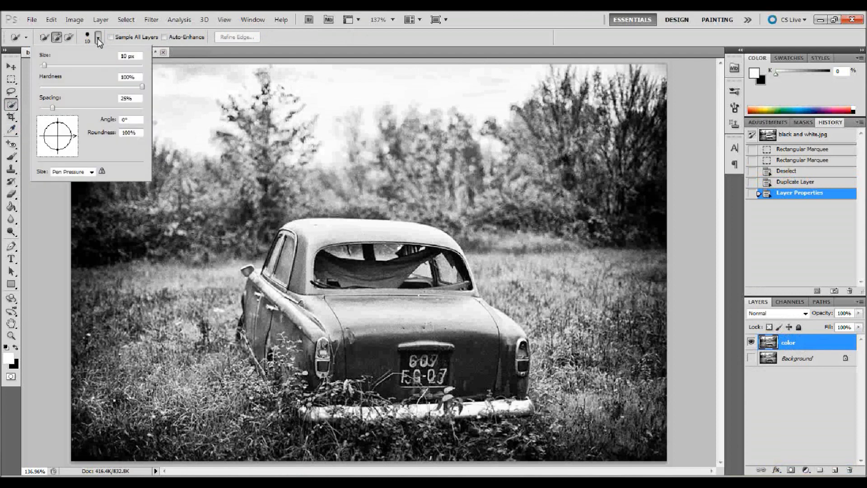
left_click(98, 40)
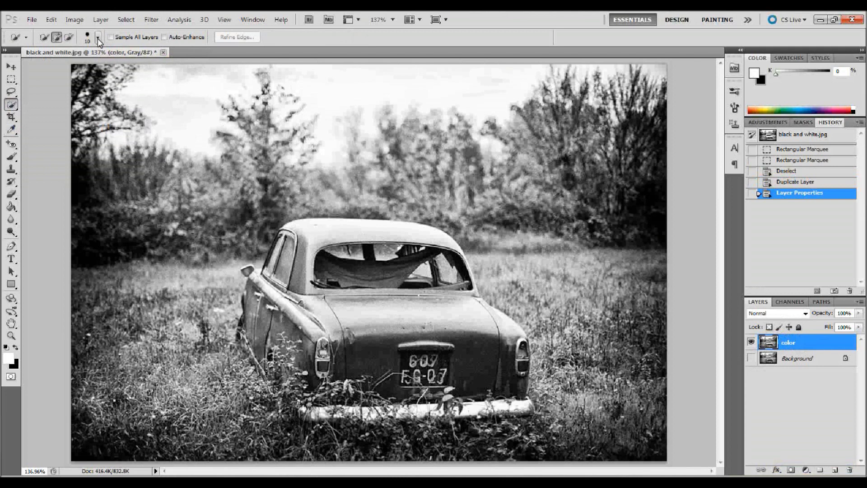
Enlarge the Quick Selection brush to 45 px and select the car's roof, trunk and side body
key("bracketleft")
key("bracketleft")
key("bracketright")
key("bracketright")
key("bracketright")
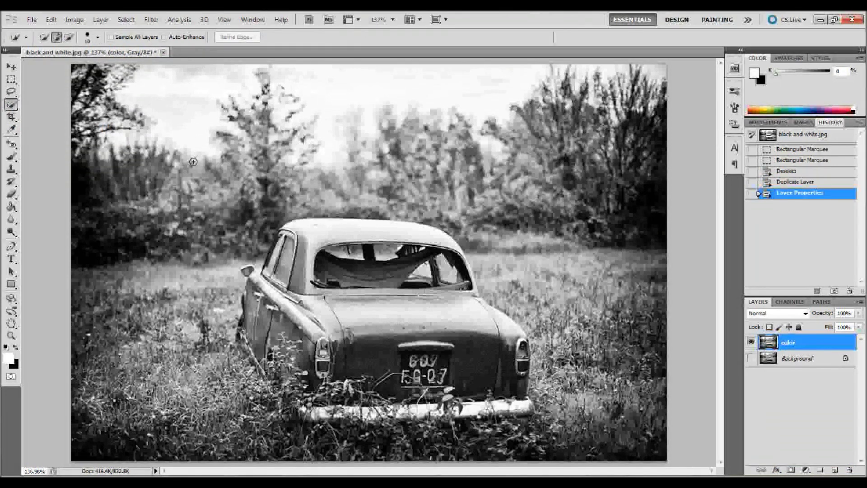
key("bracketright")
key("bracketright")
key("bracketright")
key("bracketright")
key("bracketright")
key("bracketright")
key("bracketright")
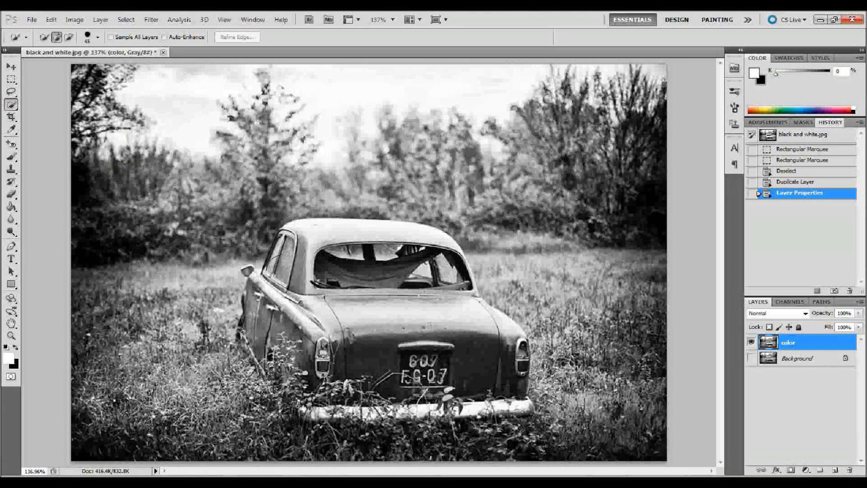
mouse_move(276, 256)
left_mouse_down()
mouse_move(274, 271)
mouse_move(436, 298)
mouse_move(398, 344)
mouse_move(496, 325)
mouse_move(465, 375)
mouse_move(474, 393)
mouse_move(486, 388)
mouse_move(424, 370)
mouse_move(345, 364)
mouse_move(361, 390)
left_mouse_up()
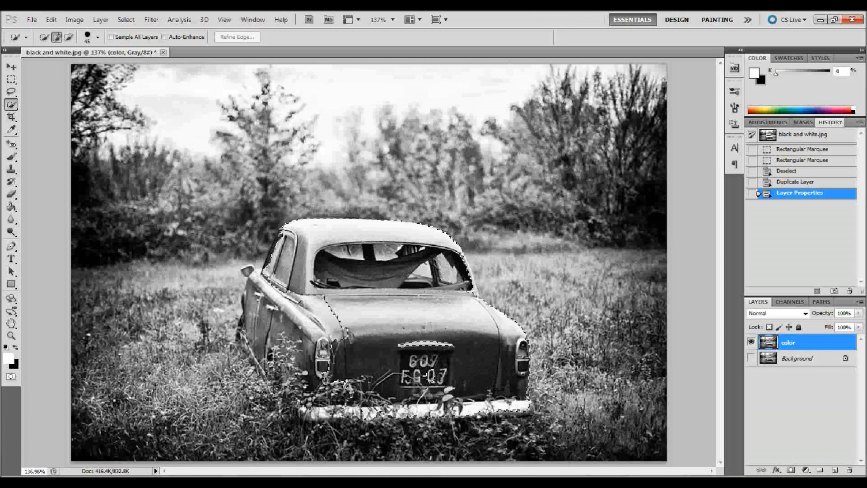
mouse_move(407, 412)
left_mouse_down()
mouse_move(343, 398)
mouse_move(335, 343)
mouse_move(294, 384)
mouse_move(256, 322)
left_mouse_up()
left_click(256, 323)
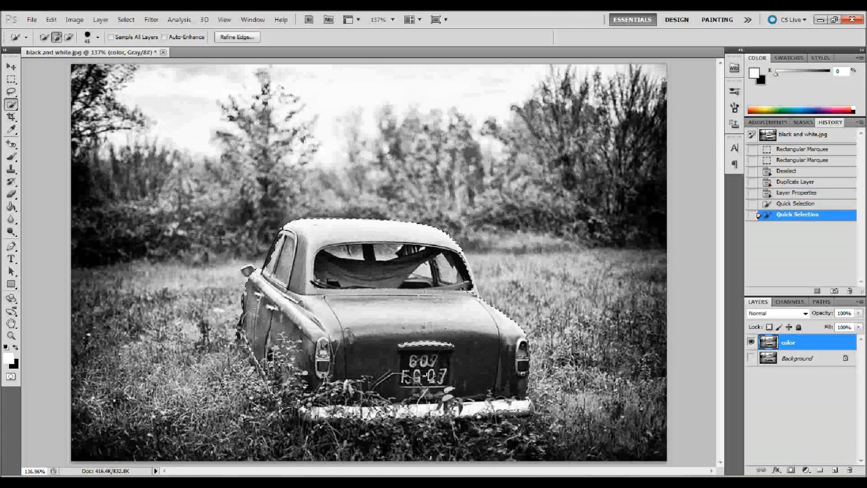
Reduce the brush to 25 px and add the side mirror and side window area to the car selection
key("bracketleft")
key("bracketleft")
key("bracketleft")
key("bracketleft")
left_click(254, 275)
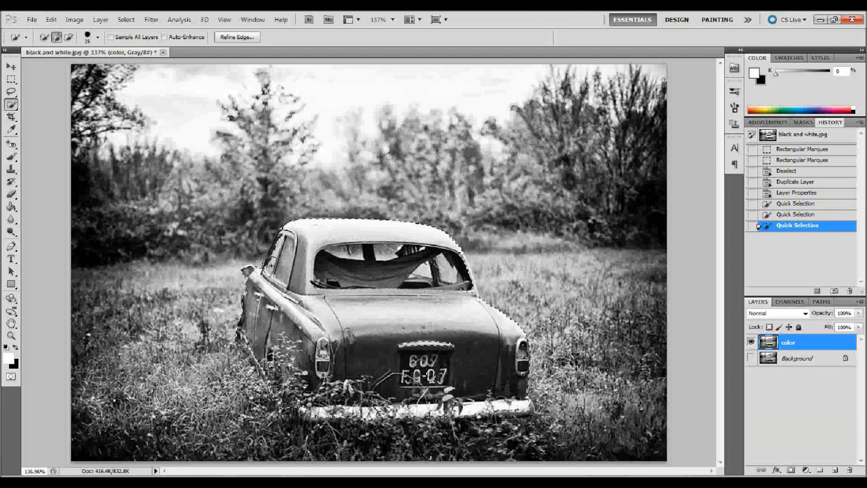
left_click(271, 264)
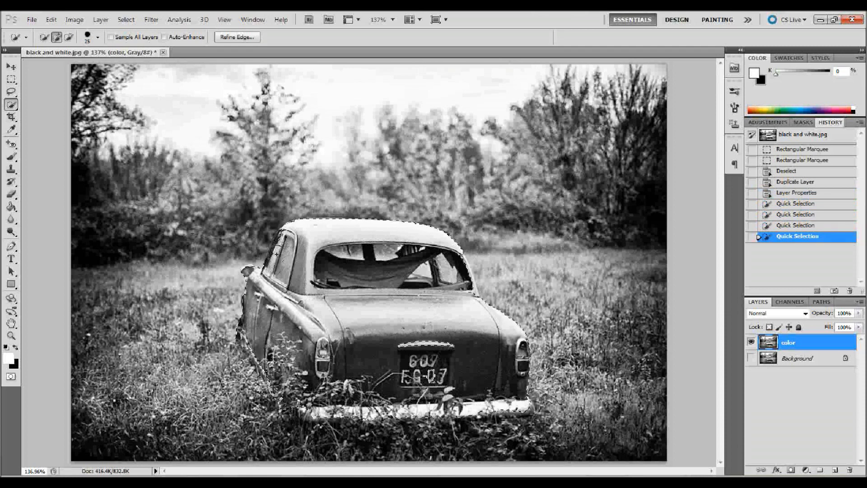
left_click_drag(277, 254, 289, 237)
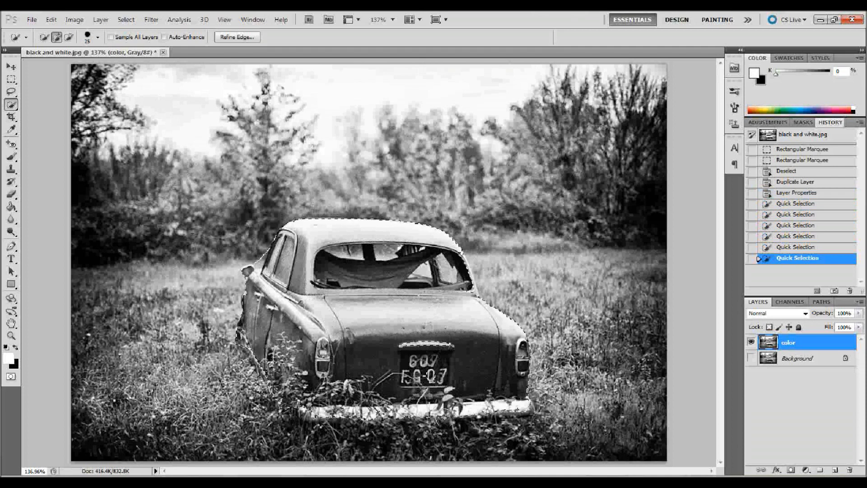
Extend the car selection over the rear bumper and the license plate area
left_click(306, 406)
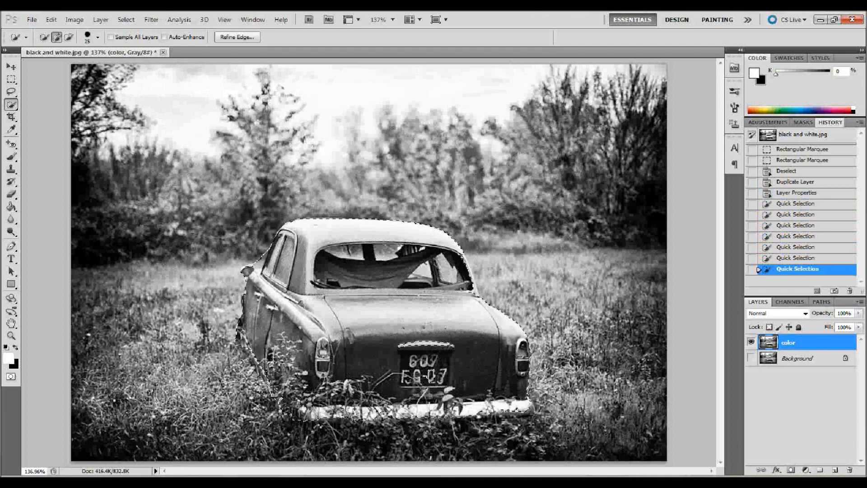
left_click(475, 404)
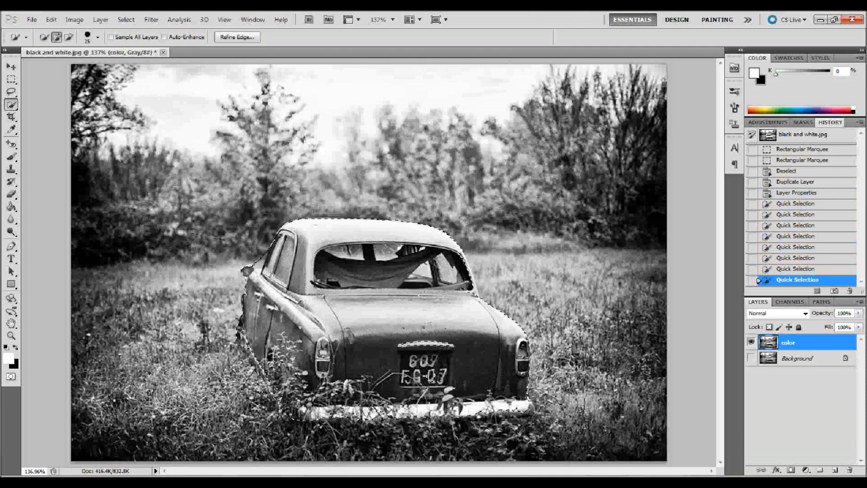
left_click(480, 407)
left_click(502, 406)
left_click(521, 404)
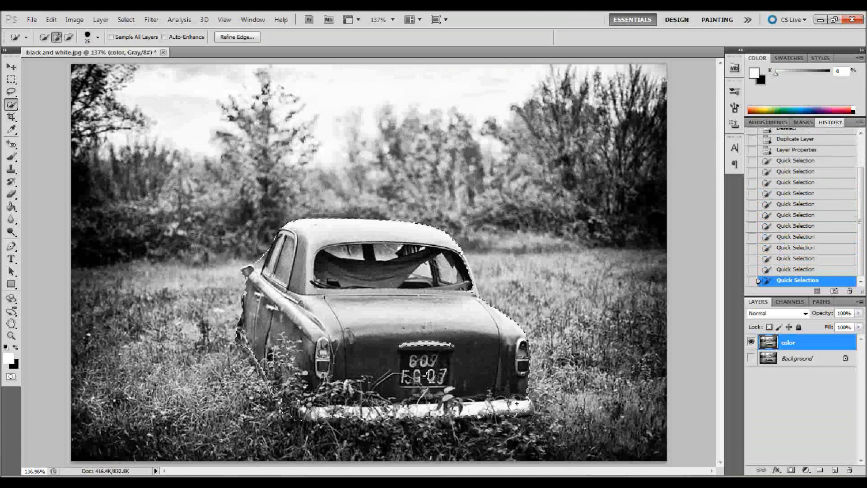
left_click(522, 403)
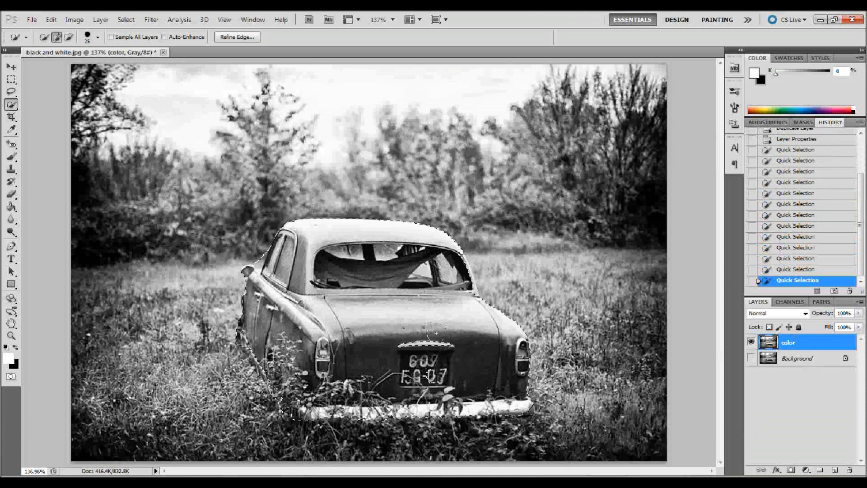
left_click(422, 345)
left_click(429, 375)
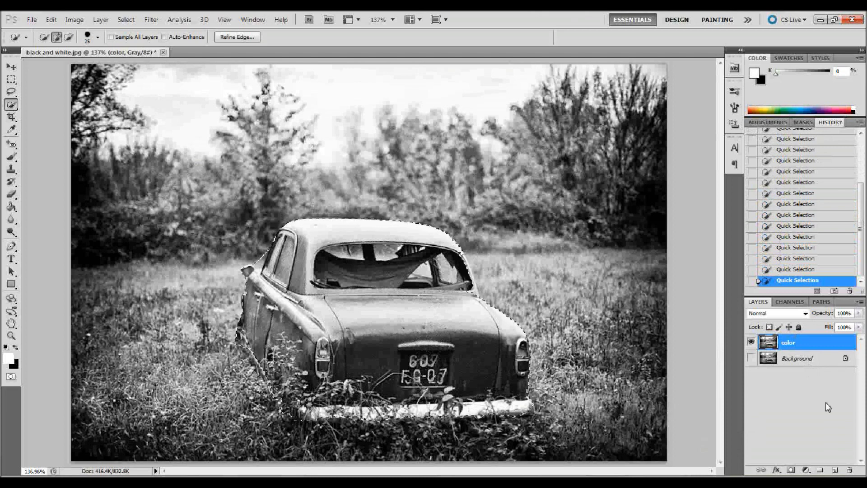
Convert the image from Grayscale to RGB Color mode without merging the layers
left_click(806, 471)
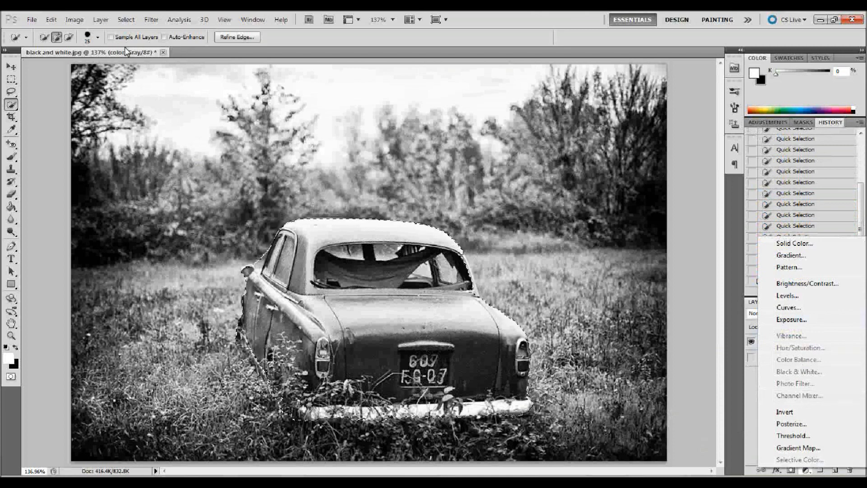
left_click(78, 20)
left_click(75, 20)
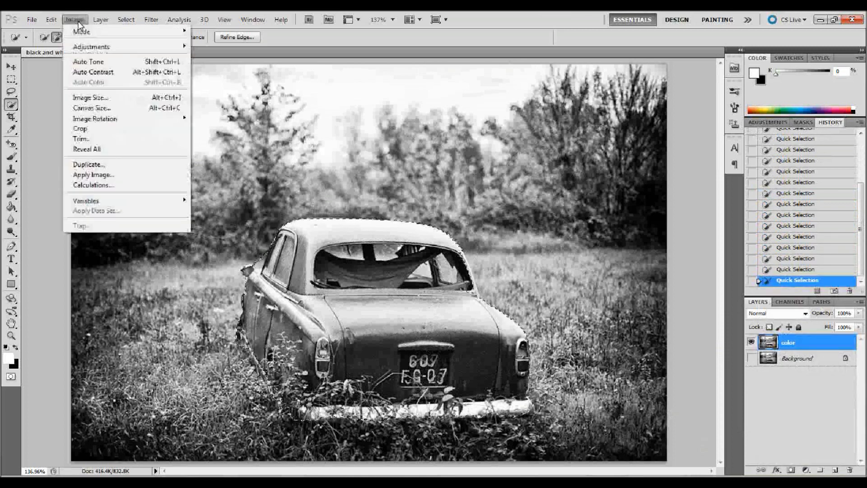
mouse_move(82, 31)
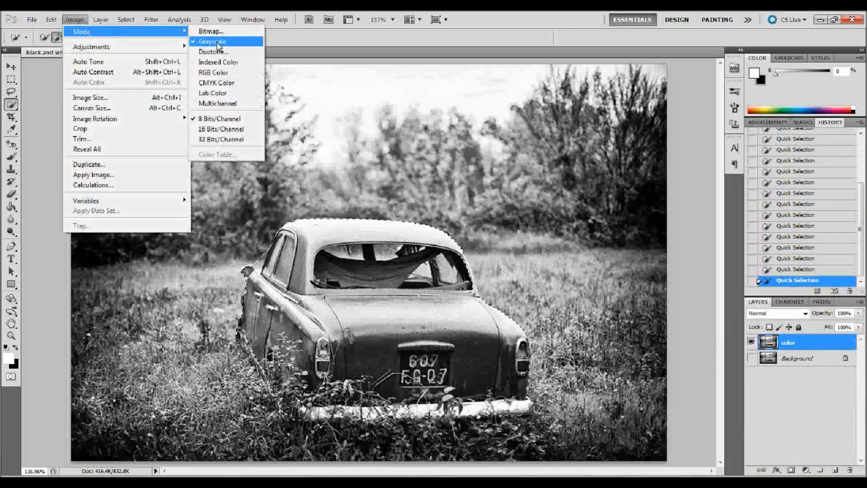
left_click(222, 74)
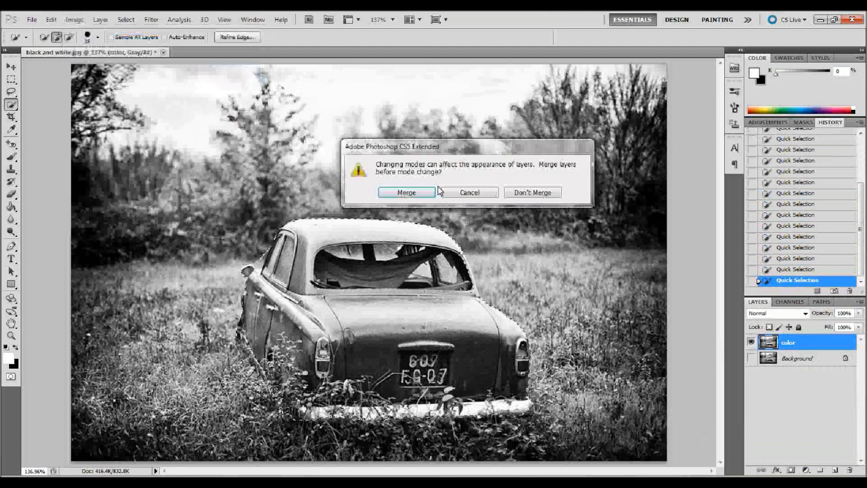
left_click(535, 194)
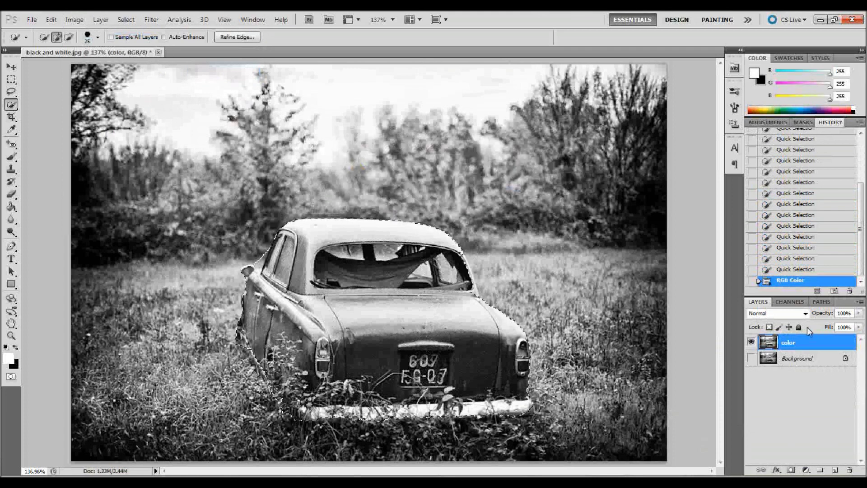
Add the car's edge beside the rear window to the selection and create a Hue/Saturation adjustment layer from it
left_click(467, 292)
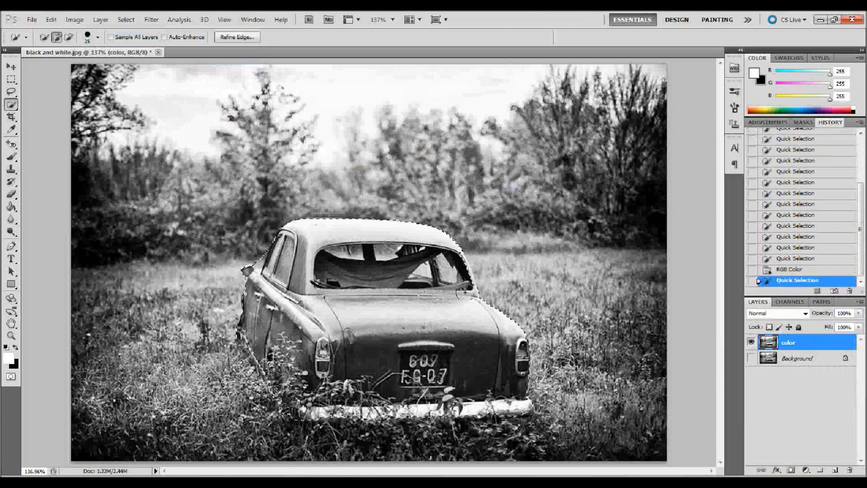
left_click_drag(463, 275, 457, 264)
left_click(458, 263)
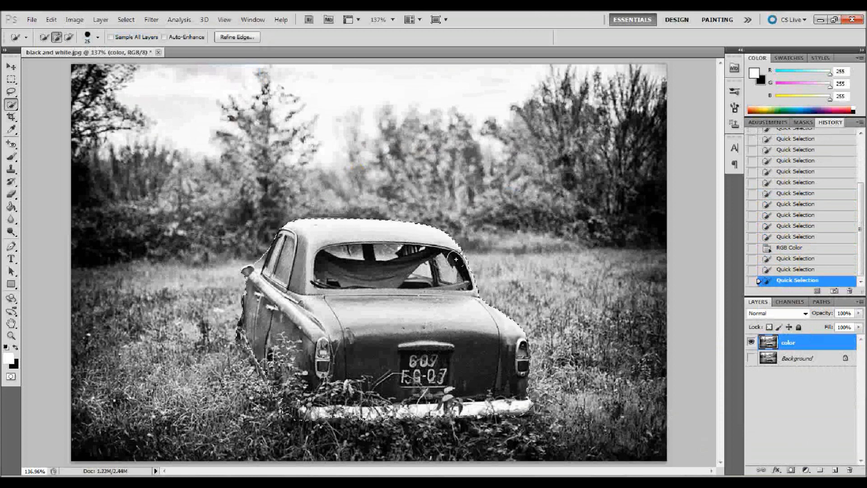
left_click(806, 470)
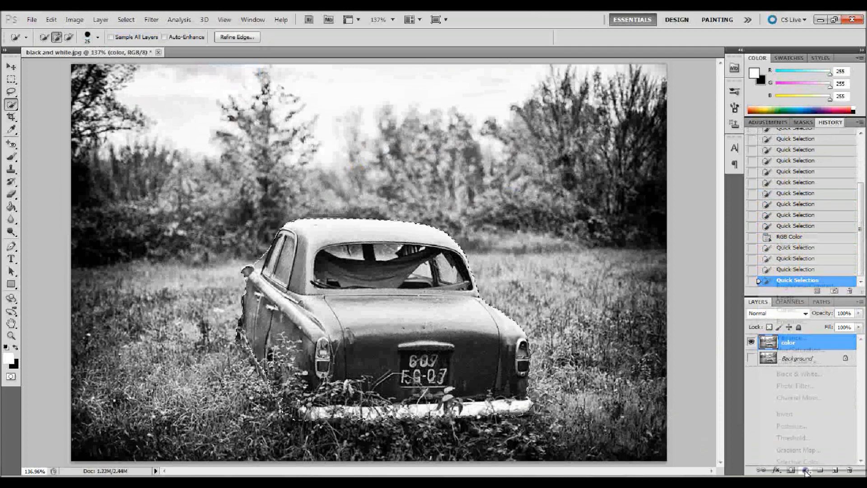
left_click(795, 352)
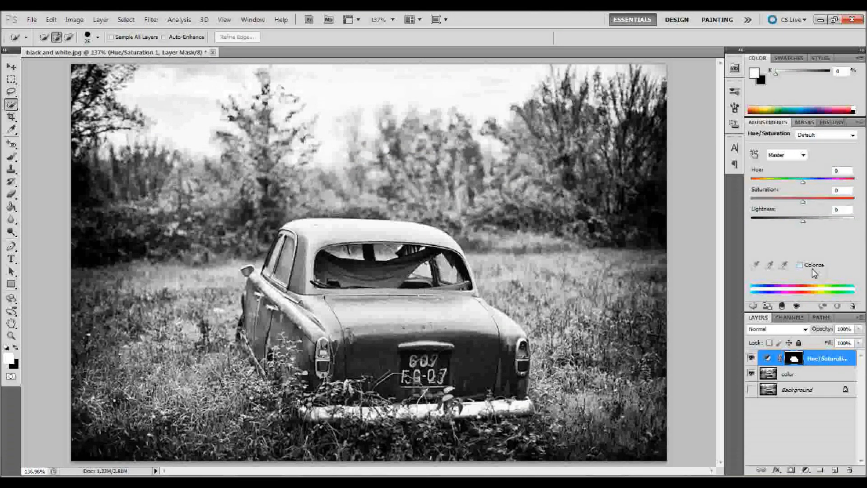
Turn on Colorize for the car's Hue/Saturation adjustment and set Hue to 211 and Saturation to 100
left_click(800, 265)
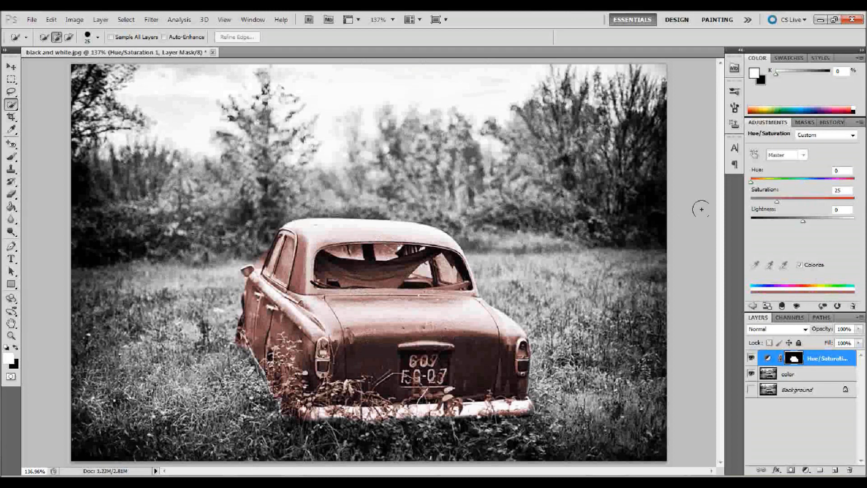
left_click_drag(752, 181, 814, 185)
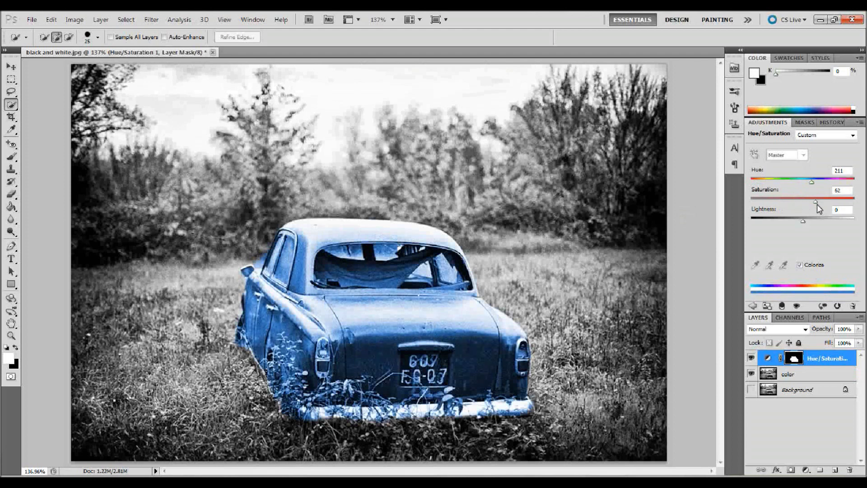
left_click_drag(827, 206, 859, 211)
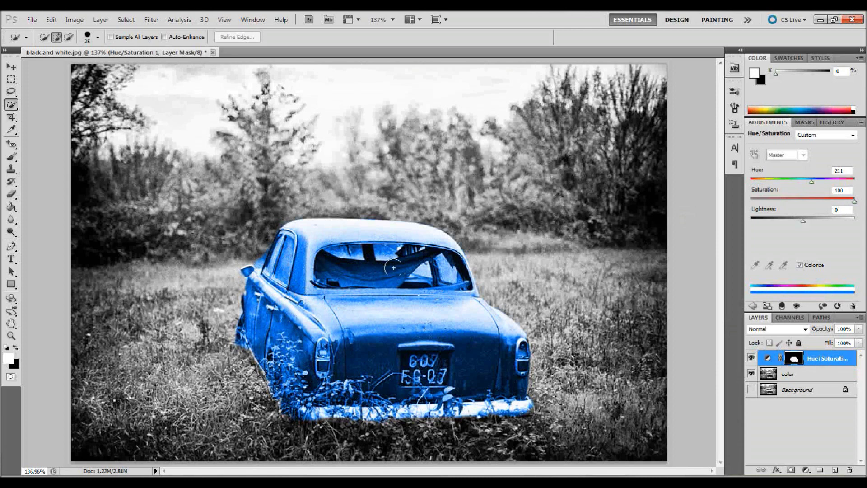
Set the Eraser to 11 px and erase the color spill between the side mirror and the side window on the layer mask
key("z")
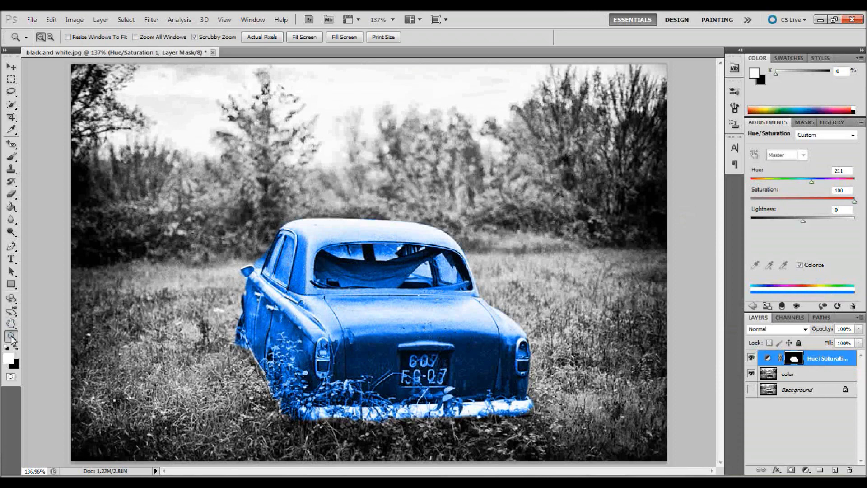
left_click_drag(262, 267, 303, 302)
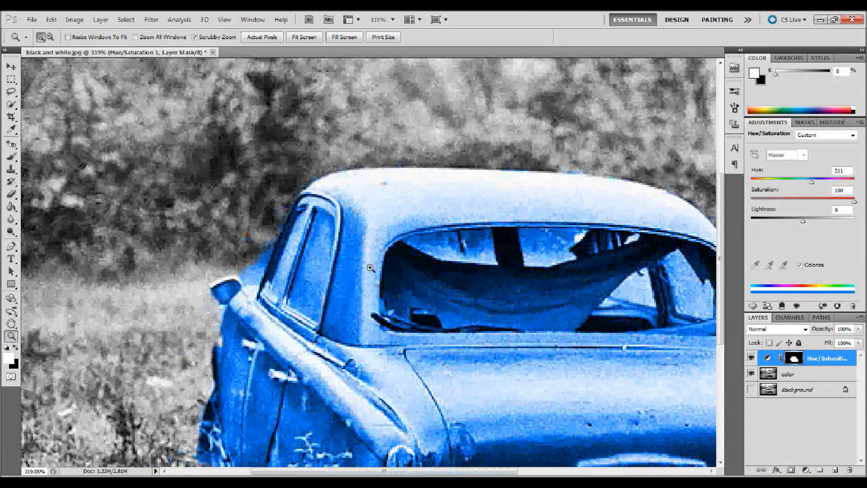
key("b")
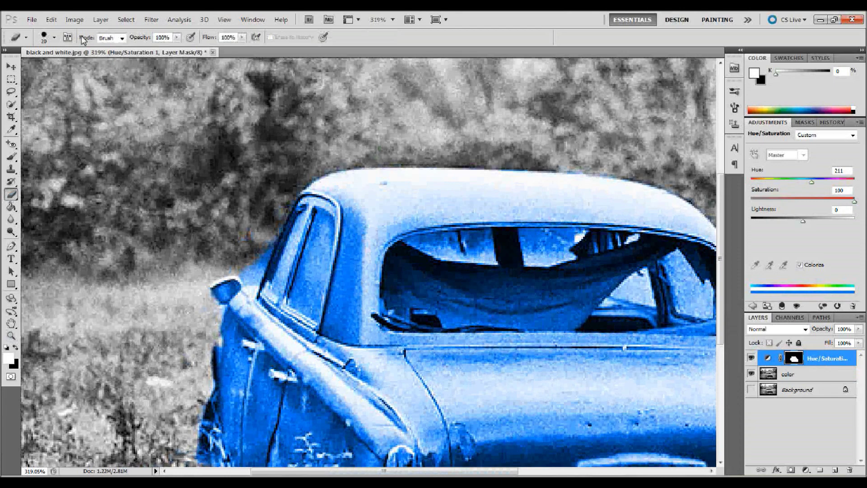
left_click(54, 38)
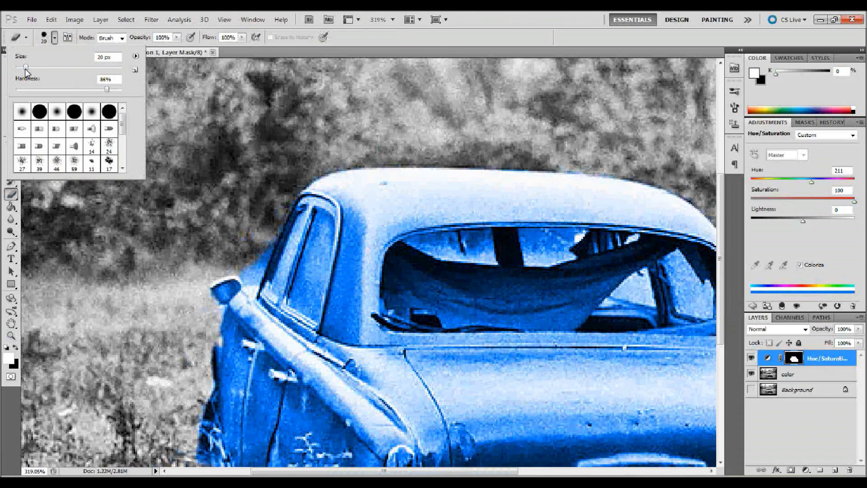
left_click_drag(25, 67, 21, 68)
left_click(245, 270)
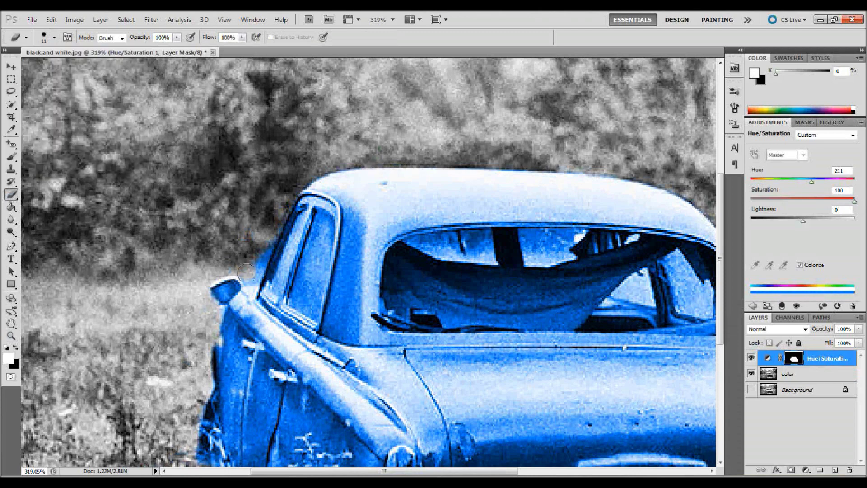
left_click_drag(247, 274, 263, 249)
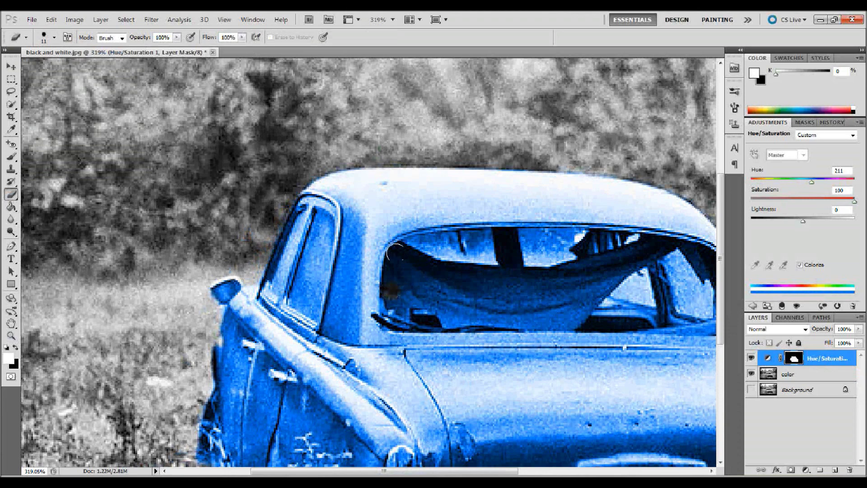
Erase the blue tint from the whole rear window on the mask, enlarging the eraser to 30 px for the cloth inside
left_click_drag(394, 252, 415, 241)
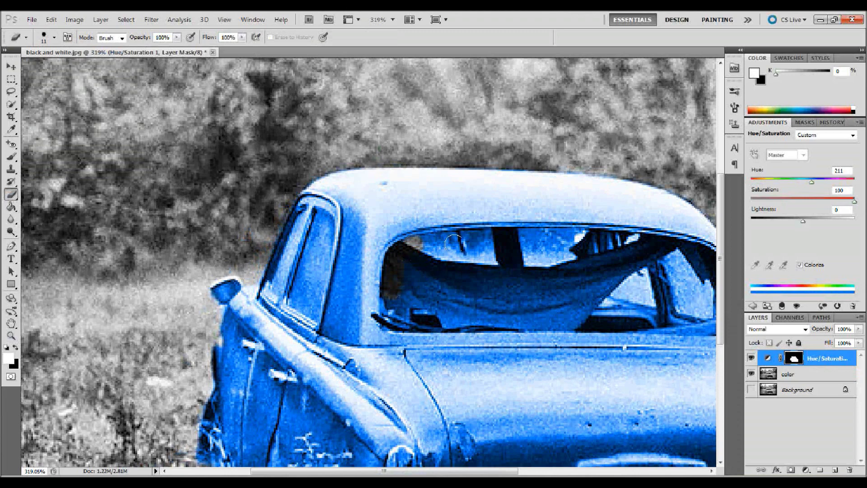
left_click_drag(490, 240, 425, 243)
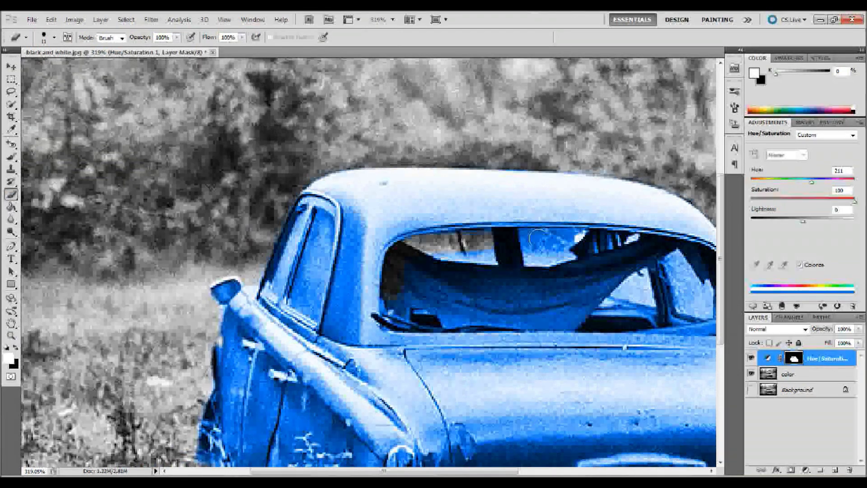
mouse_move(545, 237)
left_mouse_down()
mouse_move(661, 240)
mouse_move(680, 255)
mouse_move(703, 255)
mouse_move(643, 268)
left_mouse_up()
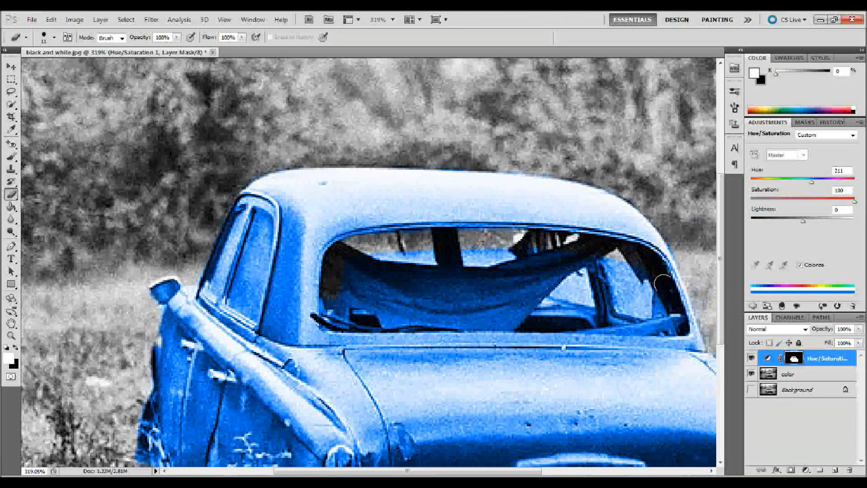
left_click(676, 313)
left_click(678, 326)
left_click_drag(585, 322, 498, 320)
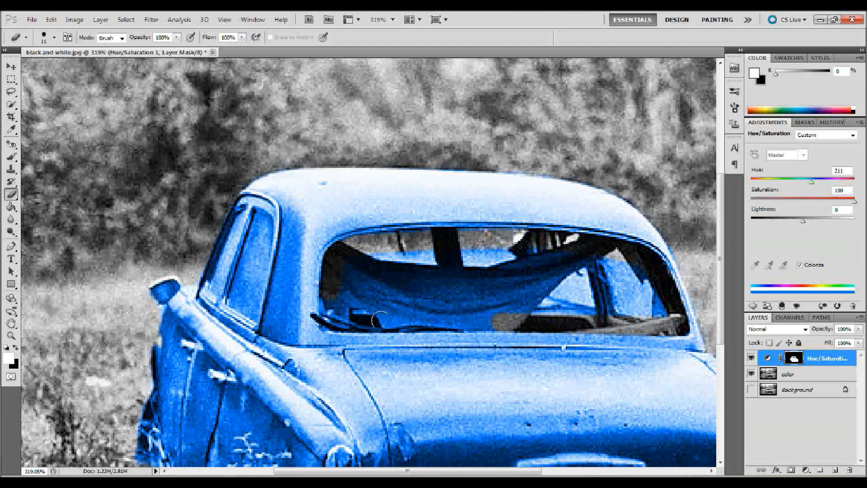
mouse_move(380, 322)
left_mouse_down()
mouse_move(327, 320)
mouse_move(341, 267)
mouse_move(331, 249)
mouse_move(583, 265)
mouse_move(660, 311)
mouse_move(551, 285)
mouse_move(349, 285)
mouse_move(326, 289)
mouse_move(329, 298)
left_mouse_up()
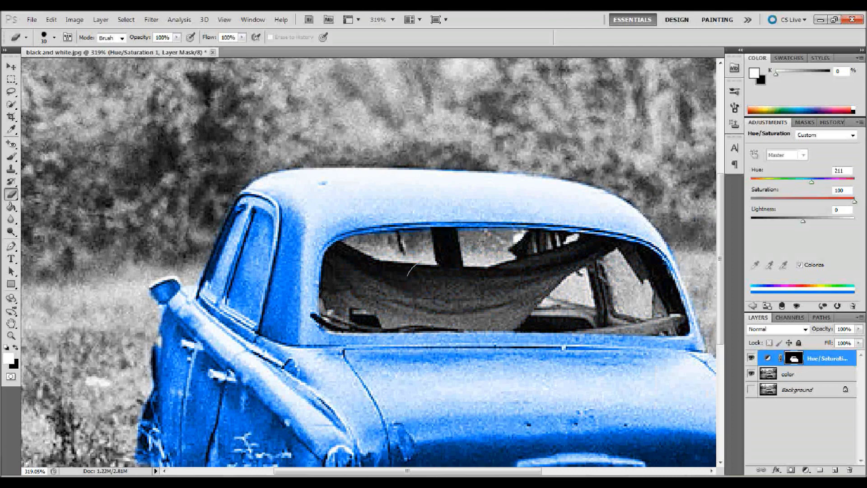
Erase the blue tint from the rear bumper and license plate at 30 px, and from both taillights at 15 px
key("ctrl+minus")
key("ctrl+minus")
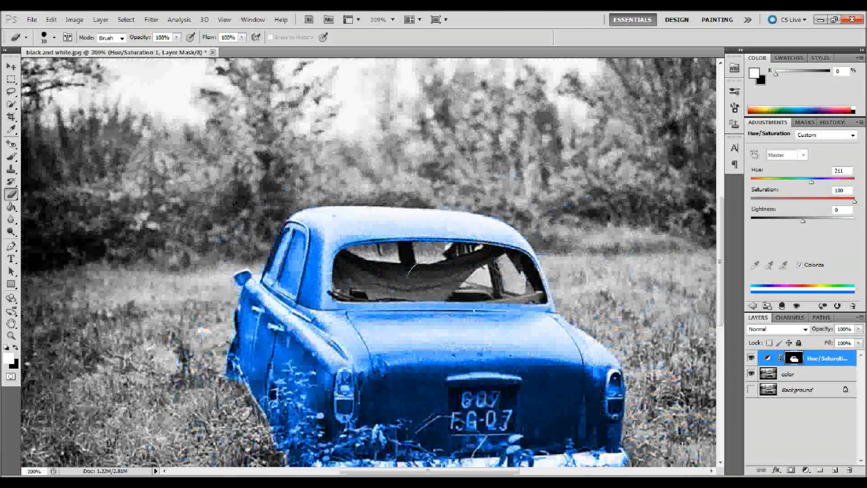
key("ctrl+minus")
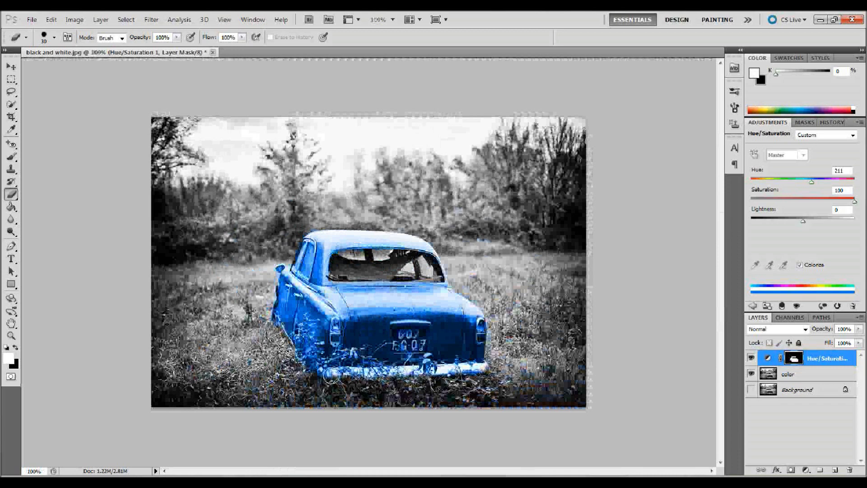
left_click_drag(332, 375, 322, 377)
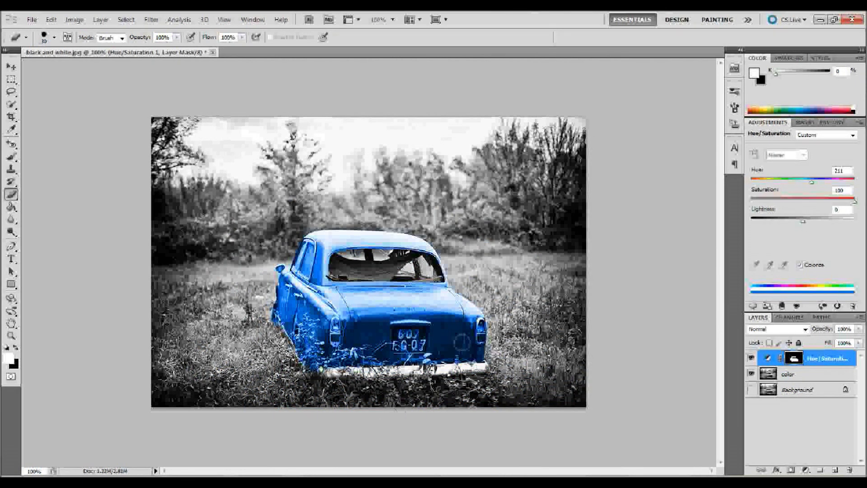
mouse_move(394, 331)
left_mouse_down()
mouse_move(399, 339)
mouse_move(418, 333)
mouse_move(398, 344)
mouse_move(418, 340)
mouse_move(391, 341)
left_mouse_up()
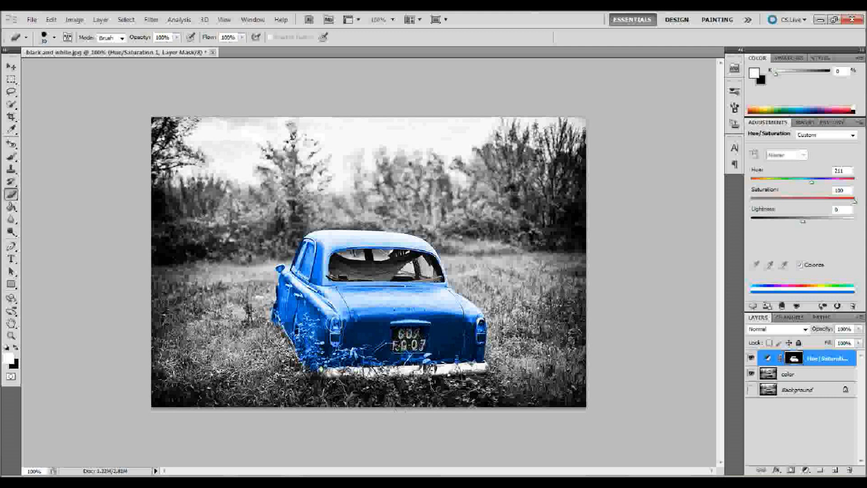
mouse_move(335, 323)
left_mouse_down()
mouse_move(334, 341)
mouse_move(336, 322)
left_mouse_up()
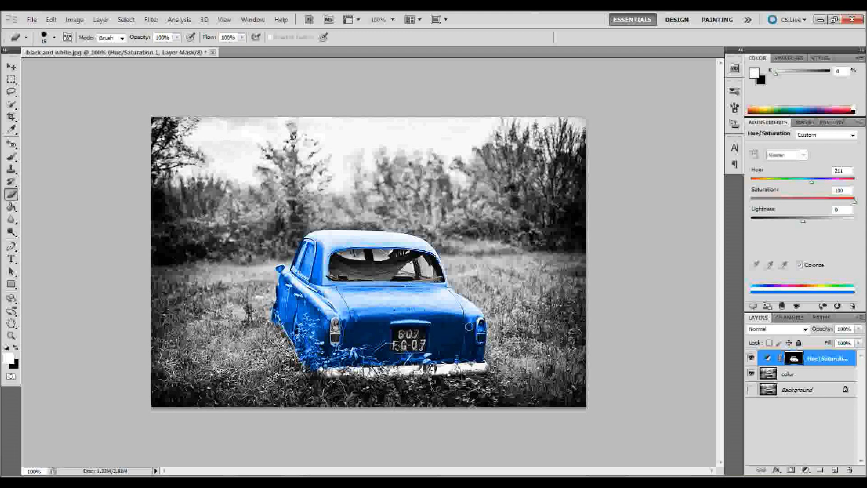
mouse_move(468, 327)
left_mouse_down()
mouse_move(481, 323)
mouse_move(480, 338)
left_mouse_up()
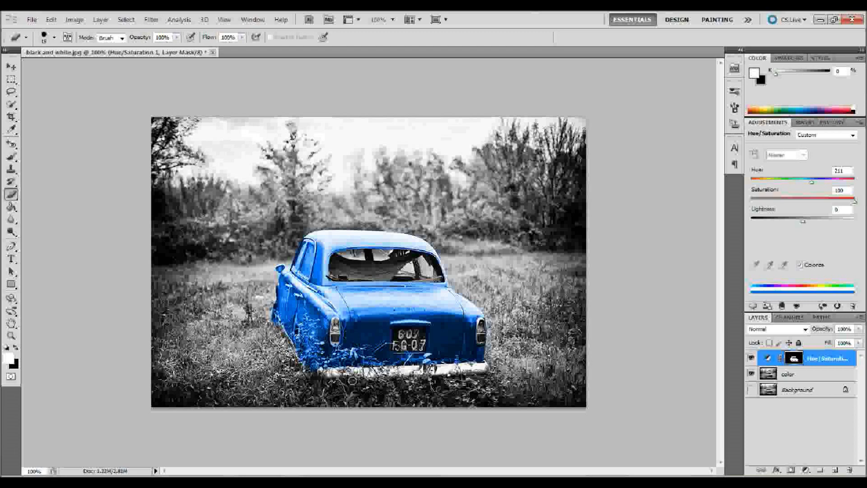
Soften the 15 px eraser to 12% hardness and erase the tint from the plants along the car's side and rear bumper
key("ctrl+plus")
key("ctrl+plus")
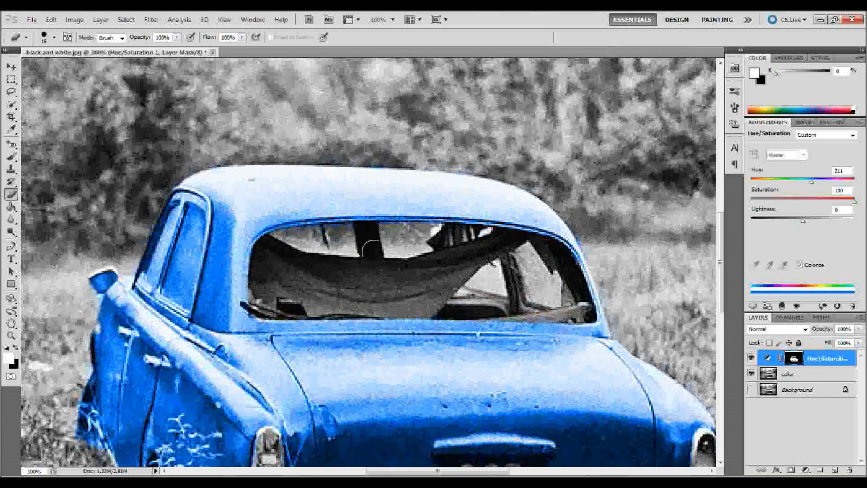
scroll(370, 249, "down", 3)
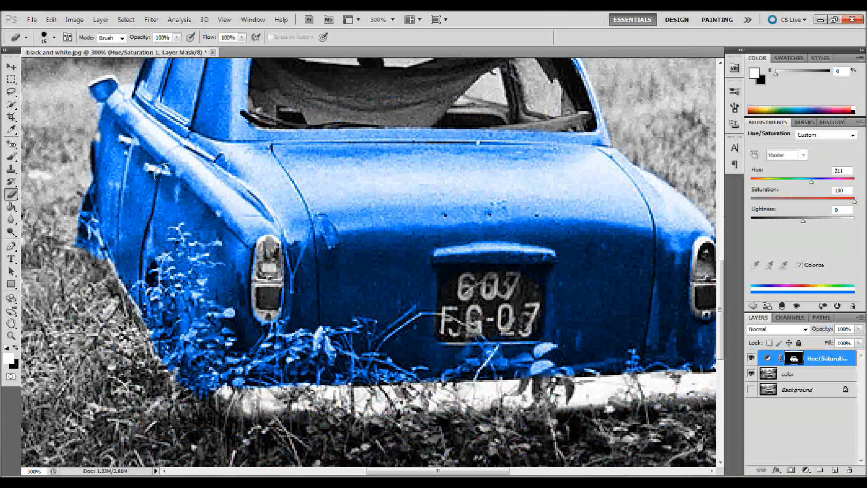
left_click(53, 38)
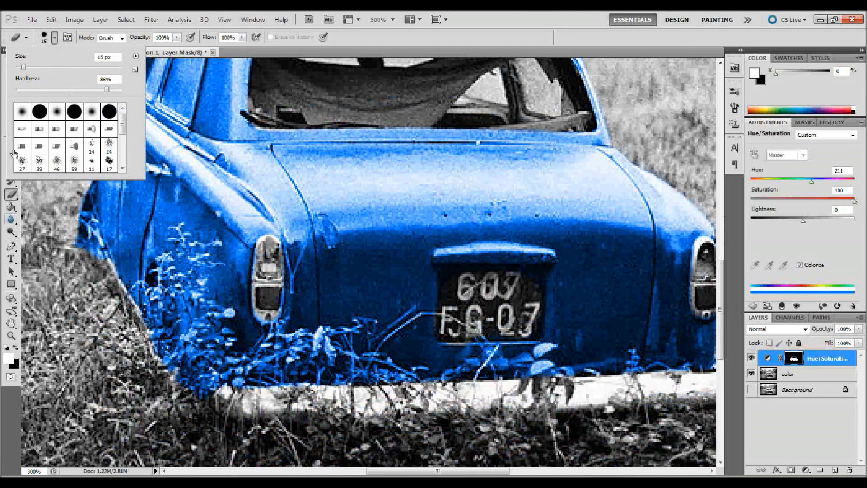
left_click(7, 196)
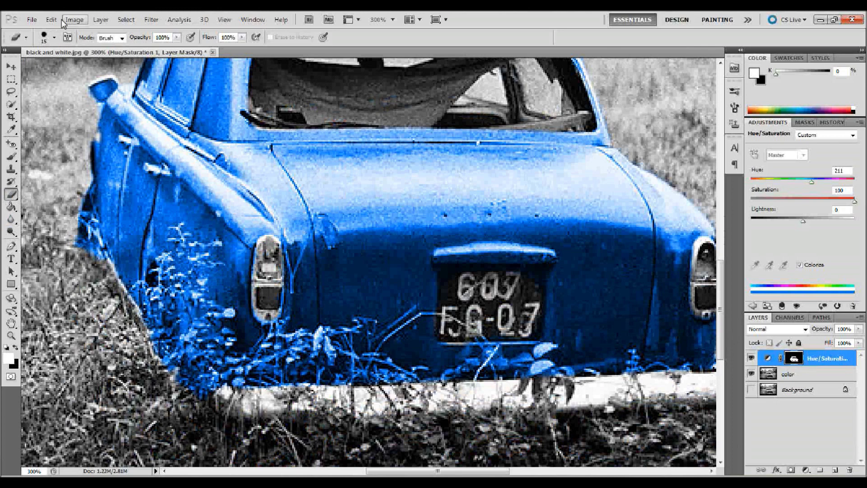
left_click(54, 37)
left_click_drag(36, 90, 29, 89)
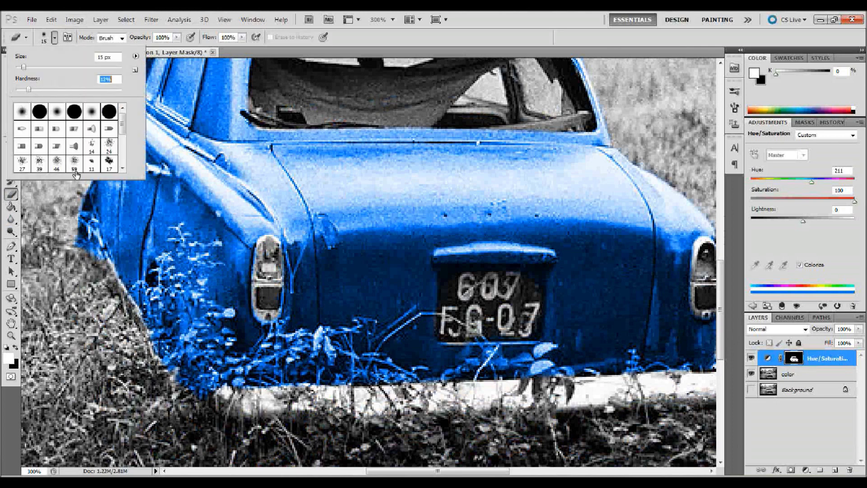
left_click(164, 294)
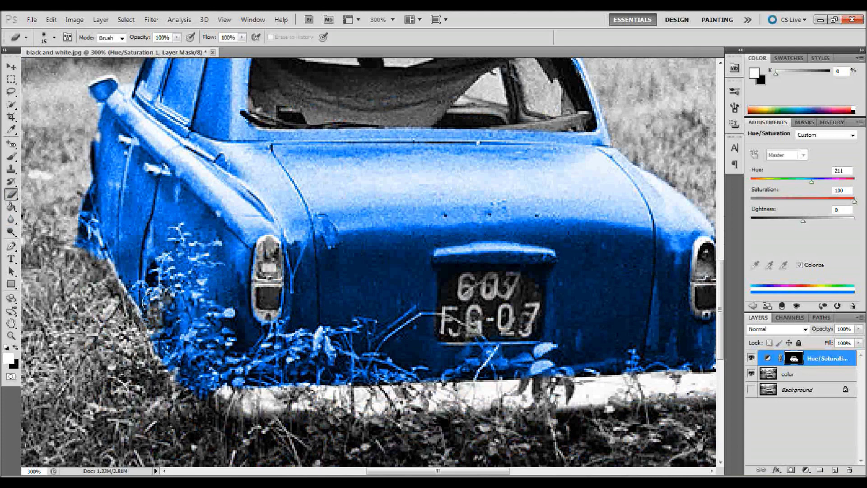
mouse_move(137, 286)
left_mouse_down()
mouse_move(178, 229)
mouse_move(173, 237)
mouse_move(184, 247)
mouse_move(212, 244)
mouse_move(195, 254)
mouse_move(177, 287)
mouse_move(176, 278)
mouse_move(199, 283)
mouse_move(186, 306)
mouse_move(215, 305)
mouse_move(174, 318)
mouse_move(218, 339)
mouse_move(196, 352)
mouse_move(192, 363)
mouse_move(212, 343)
mouse_move(188, 375)
mouse_move(226, 375)
mouse_move(255, 360)
left_mouse_up()
mouse_move(276, 327)
left_mouse_down()
mouse_move(257, 381)
mouse_move(273, 376)
mouse_move(265, 367)
mouse_move(295, 343)
mouse_move(283, 356)
mouse_move(310, 351)
mouse_move(325, 335)
mouse_move(318, 368)
mouse_move(304, 376)
mouse_move(357, 345)
mouse_move(359, 363)
mouse_move(341, 364)
mouse_move(357, 328)
mouse_move(348, 330)
mouse_move(364, 355)
mouse_move(393, 327)
mouse_move(425, 316)
mouse_move(407, 313)
mouse_move(377, 356)
mouse_move(392, 369)
mouse_move(367, 375)
mouse_move(404, 378)
mouse_move(418, 367)
mouse_move(422, 378)
mouse_move(479, 353)
mouse_move(533, 364)
mouse_move(542, 347)
mouse_move(544, 368)
mouse_move(650, 375)
mouse_move(630, 364)
mouse_move(680, 364)
left_mouse_up()
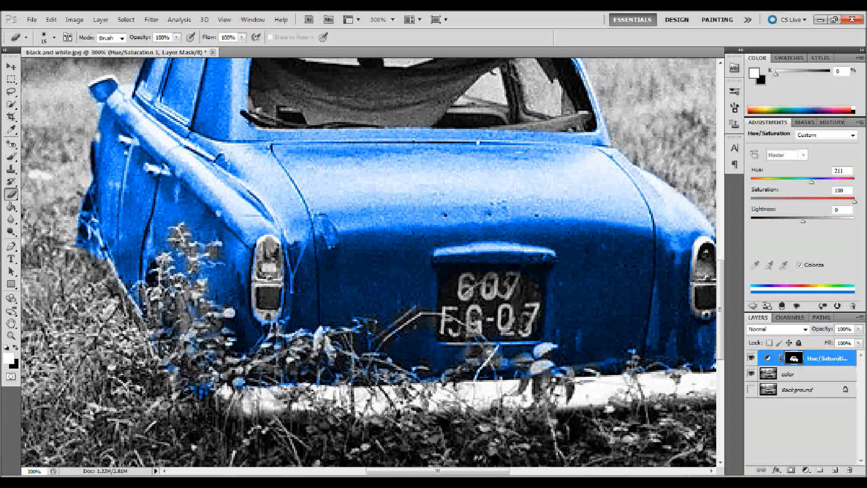
Select the grass field around the car on the color layer with the Quick Selection tool
left_click(811, 377)
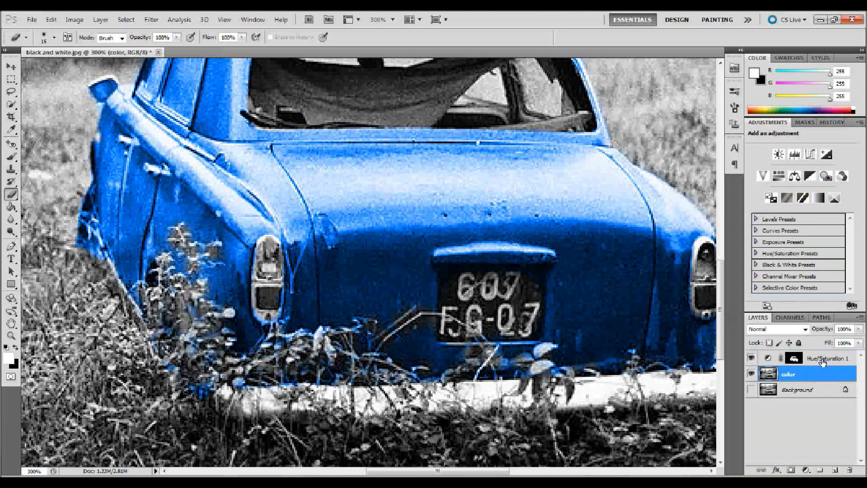
left_click(11, 104)
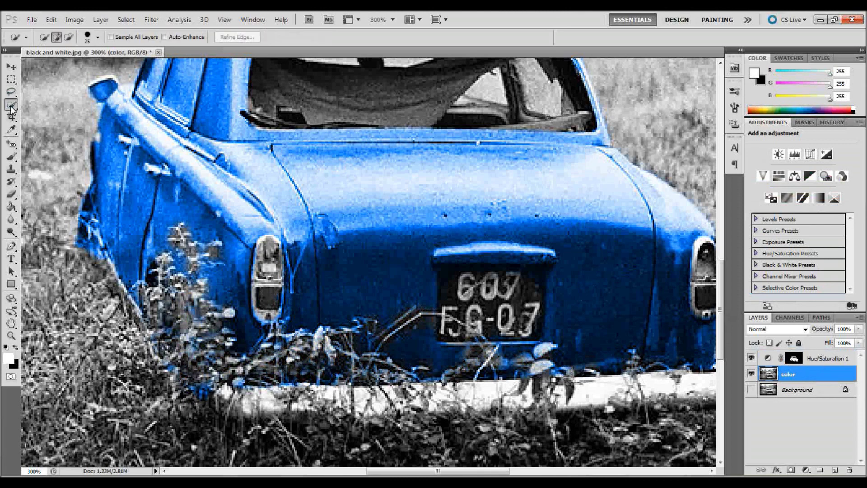
mouse_move(152, 290)
left_mouse_down()
mouse_move(149, 278)
mouse_move(192, 252)
mouse_move(208, 303)
mouse_move(240, 350)
mouse_move(267, 361)
mouse_move(431, 332)
mouse_move(590, 391)
mouse_move(646, 357)
mouse_move(677, 389)
mouse_move(714, 398)
left_mouse_up()
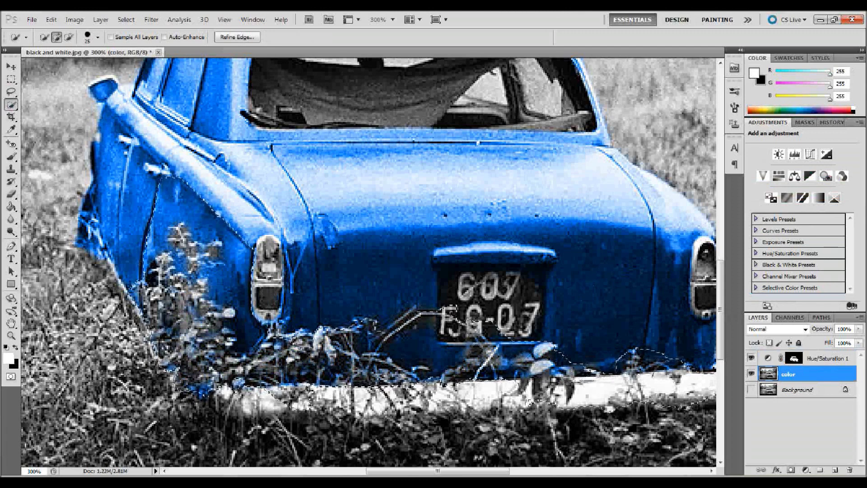
key("ctrl+1")
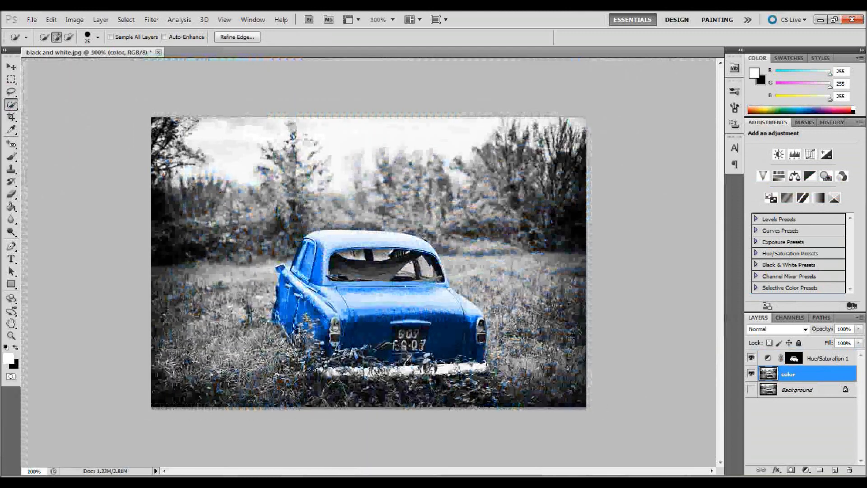
mouse_move(367, 378)
left_mouse_down()
mouse_move(237, 334)
mouse_move(252, 292)
left_mouse_up()
mouse_move(216, 317)
left_mouse_down()
mouse_move(212, 343)
mouse_move(203, 280)
mouse_move(189, 267)
mouse_move(175, 363)
mouse_move(435, 416)
mouse_move(537, 390)
mouse_move(545, 297)
mouse_move(583, 348)
mouse_move(466, 261)
mouse_move(552, 275)
mouse_move(562, 263)
left_mouse_up()
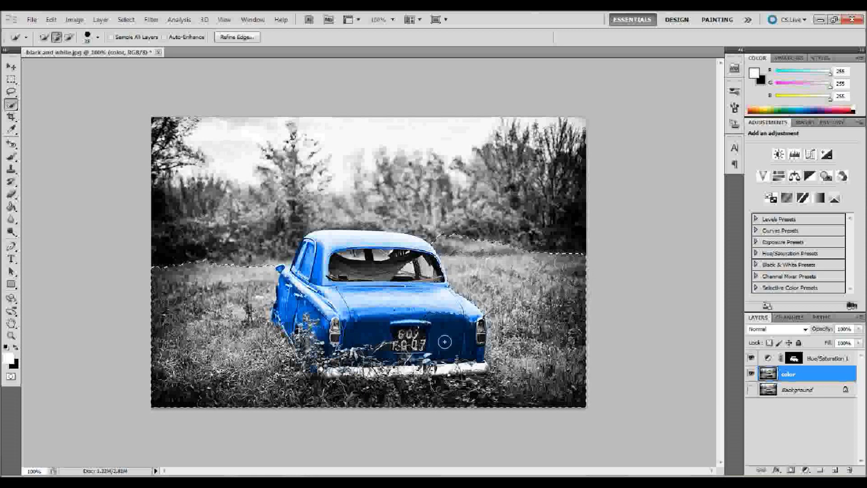
Subtract the car's lower trunk and rear bumper area from the grass selection with the Quick Selection tool
key("ctrl+minus")
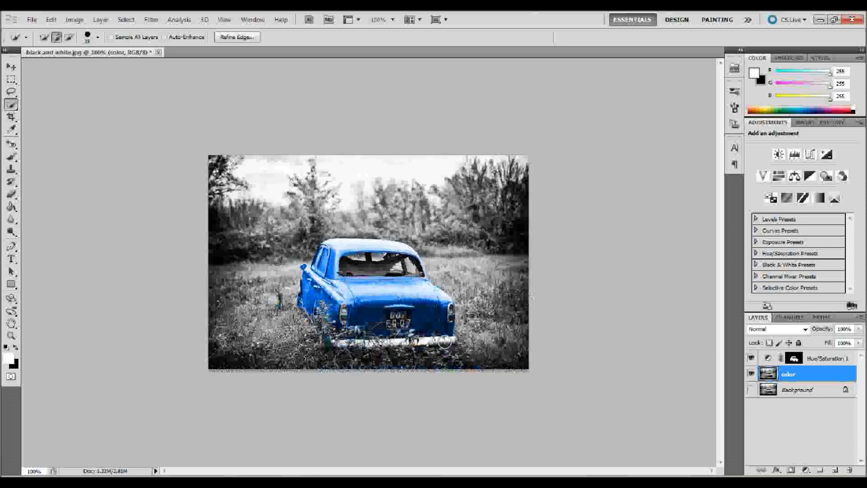
key("ctrl+plus")
key("ctrl+plus")
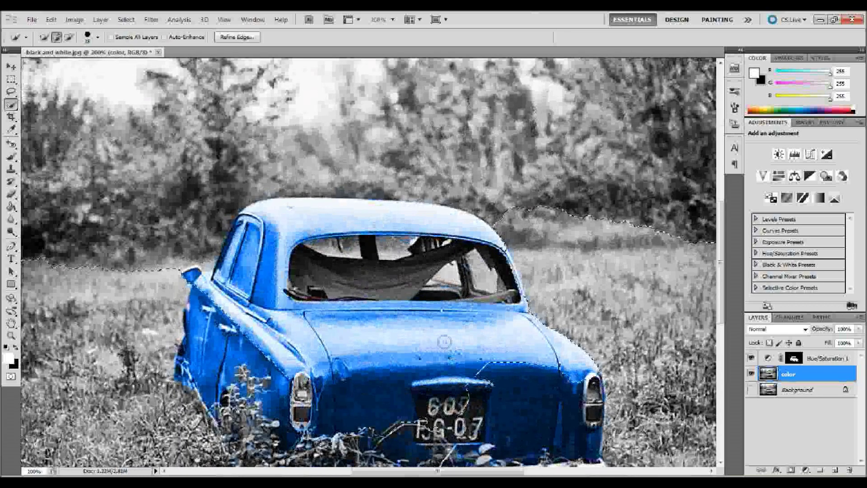
scroll(461, 273, "down", 3)
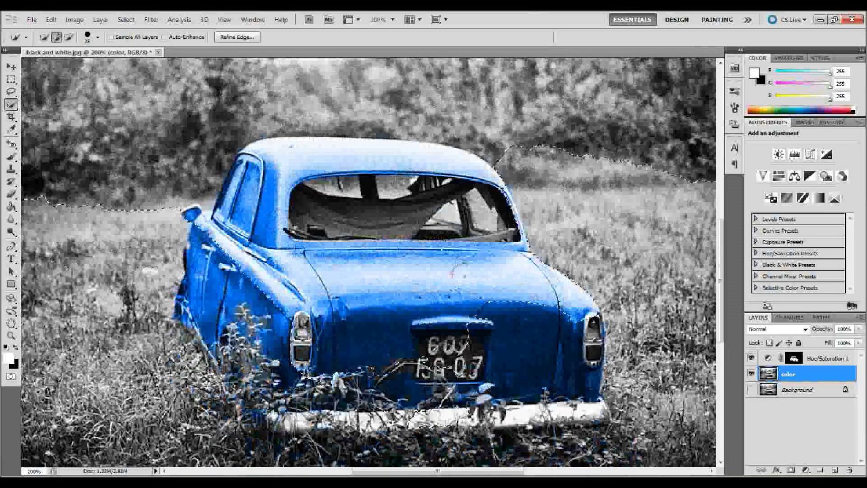
left_click(518, 334, "alt")
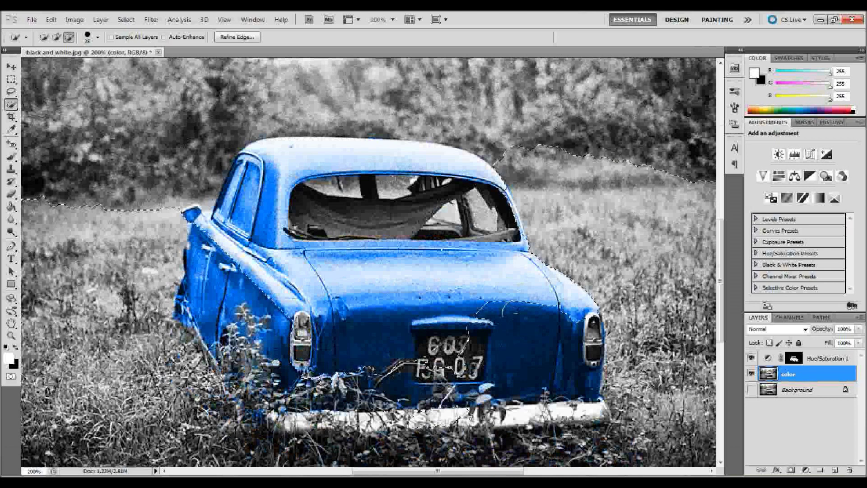
mouse_move(508, 311)
left_mouse_down()
mouse_move(549, 321)
mouse_move(567, 357)
left_mouse_up()
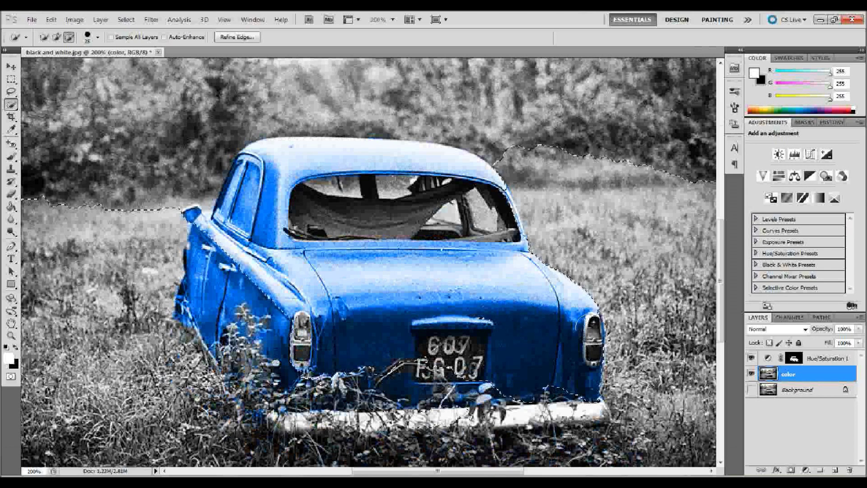
mouse_move(537, 386)
left_mouse_down()
mouse_move(586, 403)
mouse_move(515, 407)
left_mouse_up()
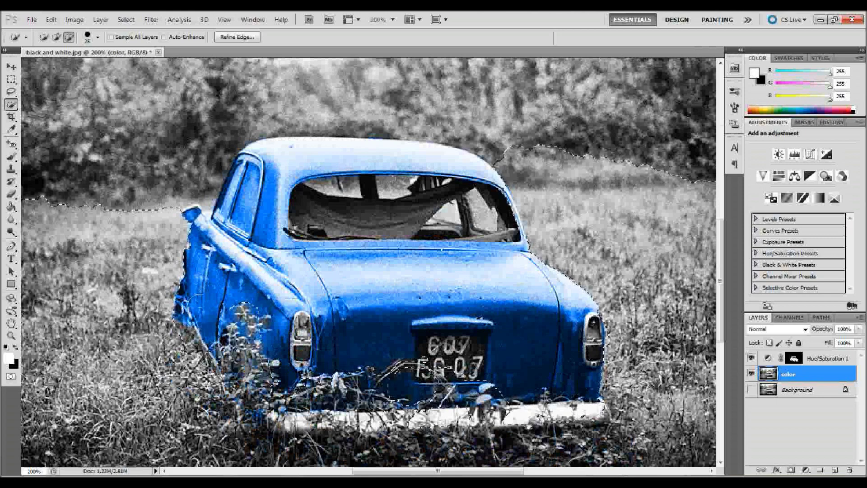
key("alt")
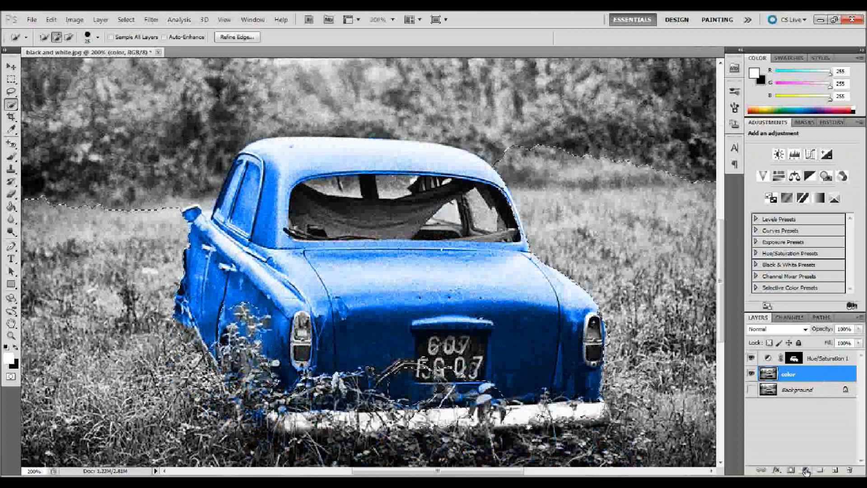
Add a Hue/Saturation adjustment masked to the selected grass, with hue -42 and saturation +100
left_click(806, 472)
left_click(807, 349)
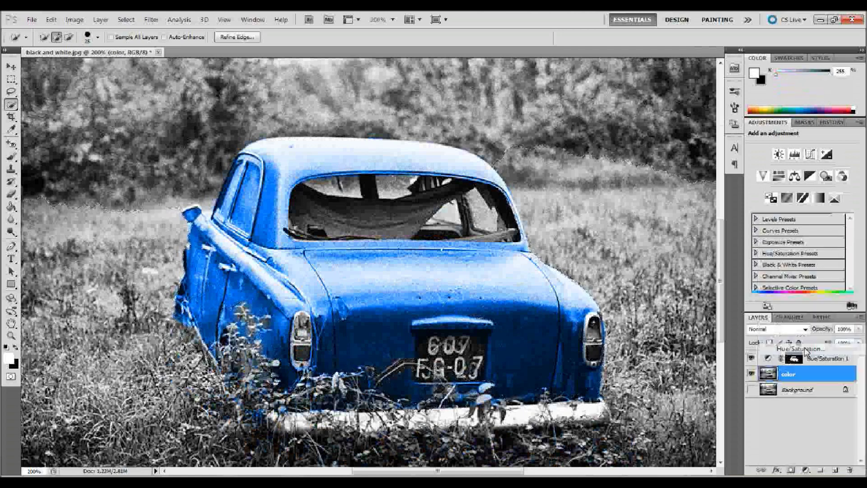
left_click_drag(804, 182, 786, 182)
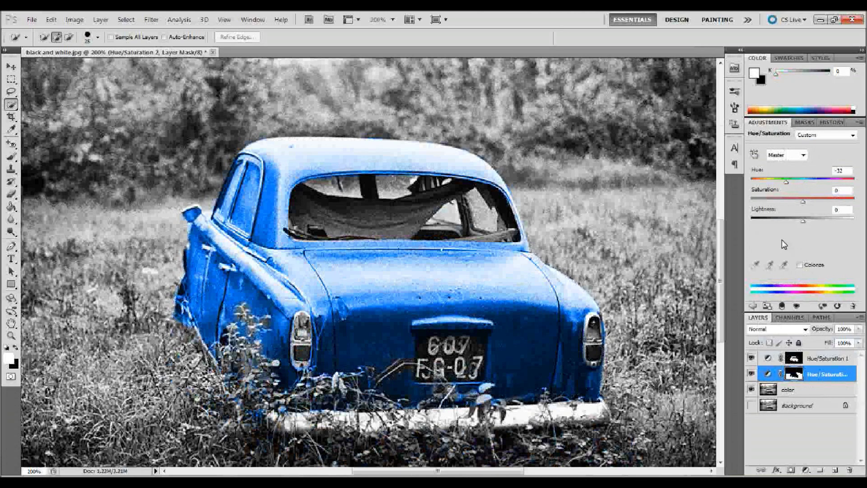
left_click_drag(803, 201, 860, 213)
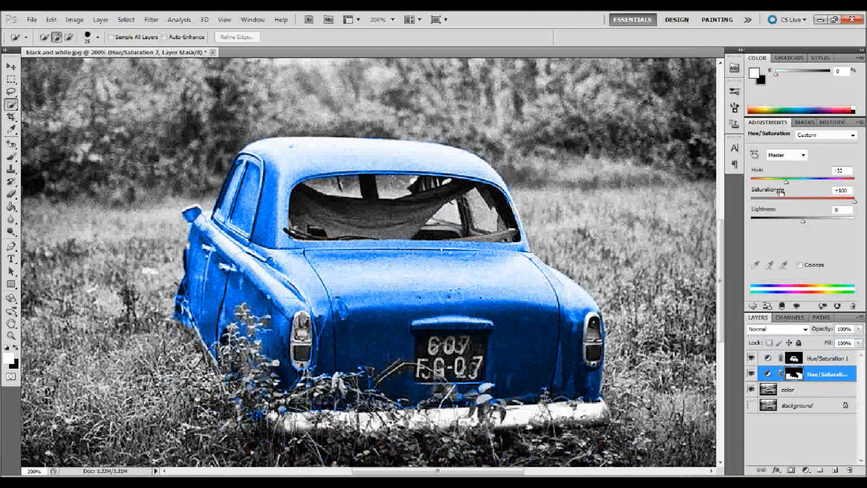
left_click_drag(786, 182, 781, 182)
Check the blue car adjustment's settings, hide that layer, and set the grass adjustment's hue to +180
left_click(796, 360)
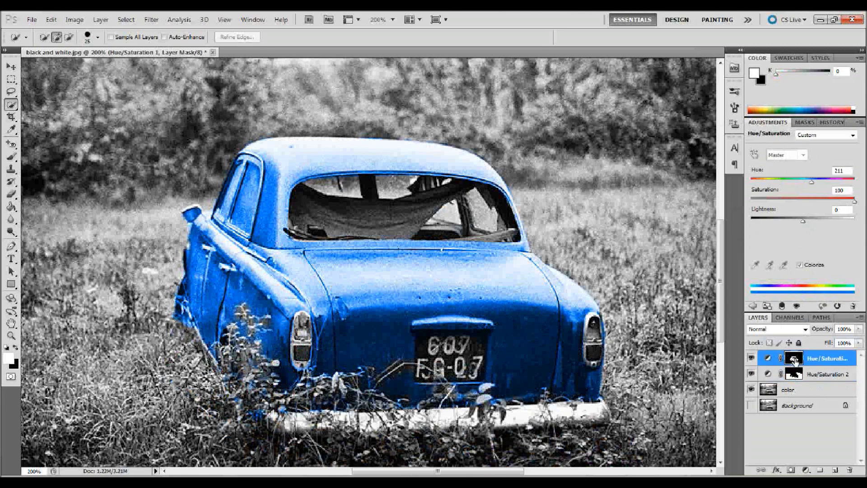
left_click(751, 358)
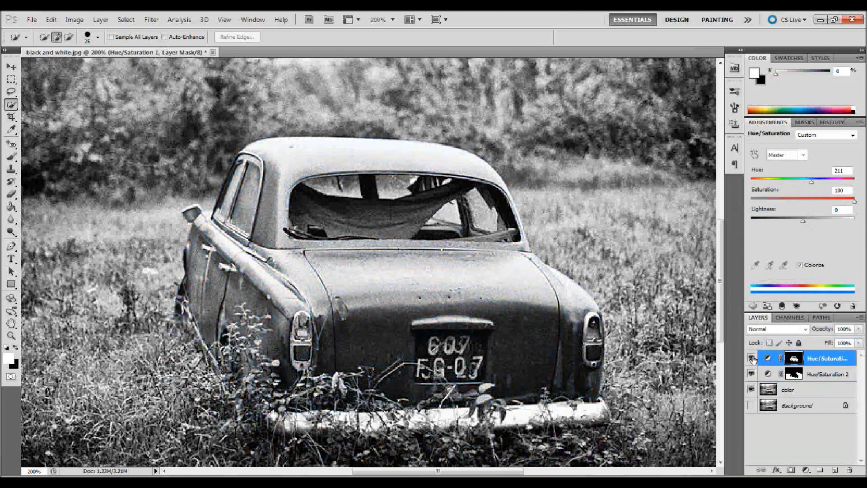
left_click(752, 358)
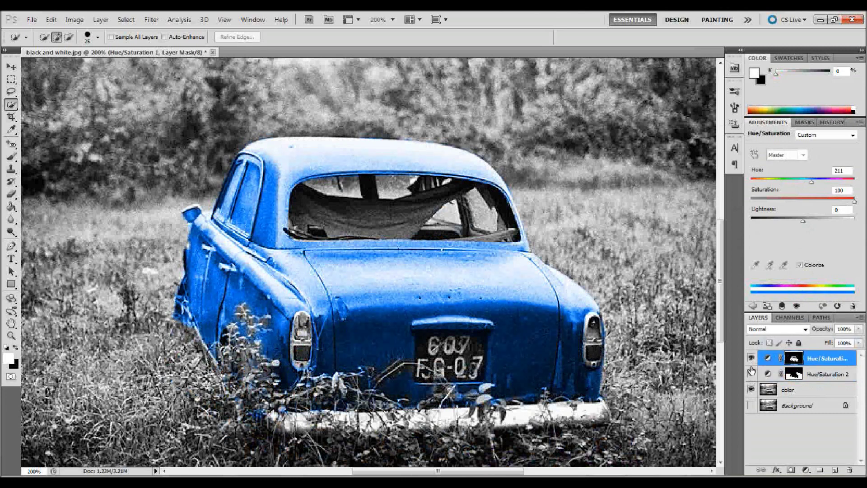
left_click(818, 374)
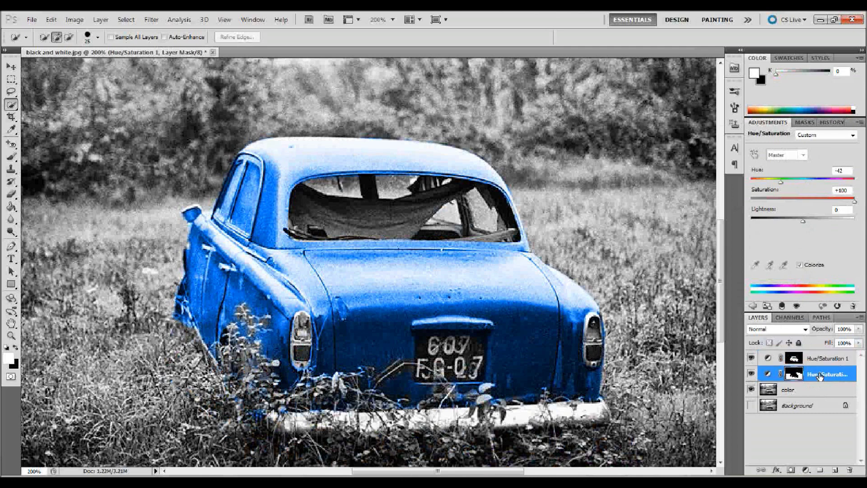
left_click(751, 358)
left_click(753, 358)
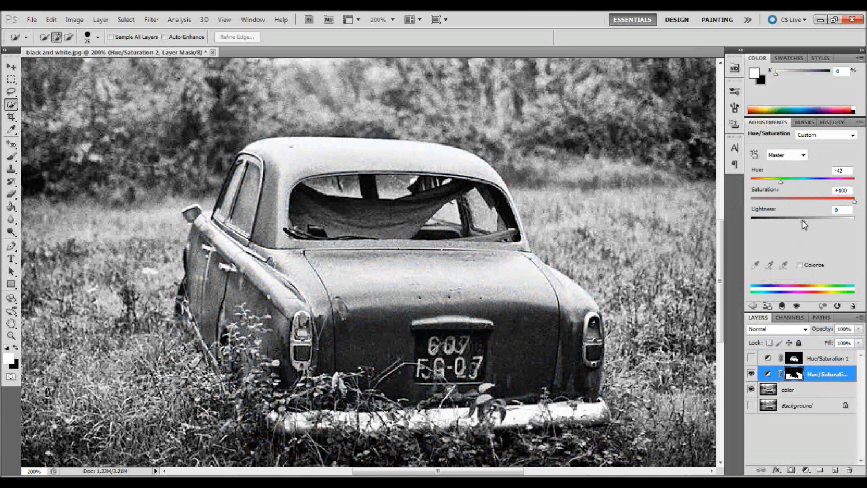
left_click_drag(781, 181, 856, 182)
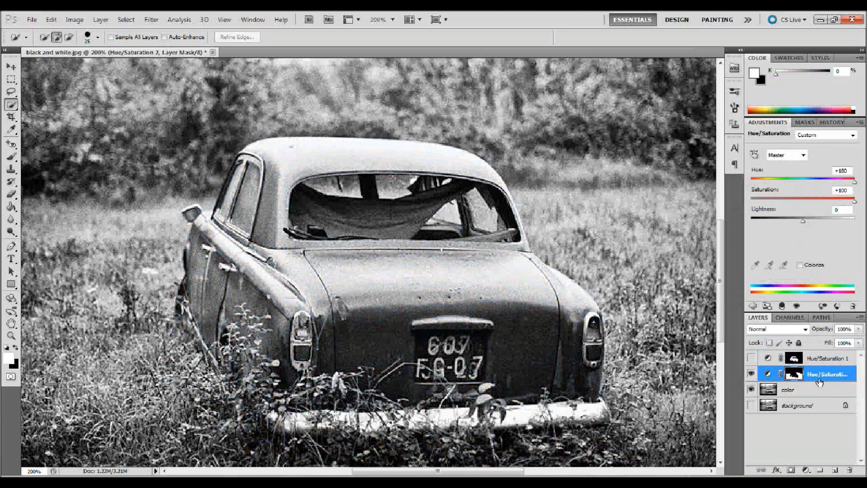
Delete the grass adjustment's layer mask and reselect the grass around the car and the plants at its rear with Quick Selection
left_click(850, 471)
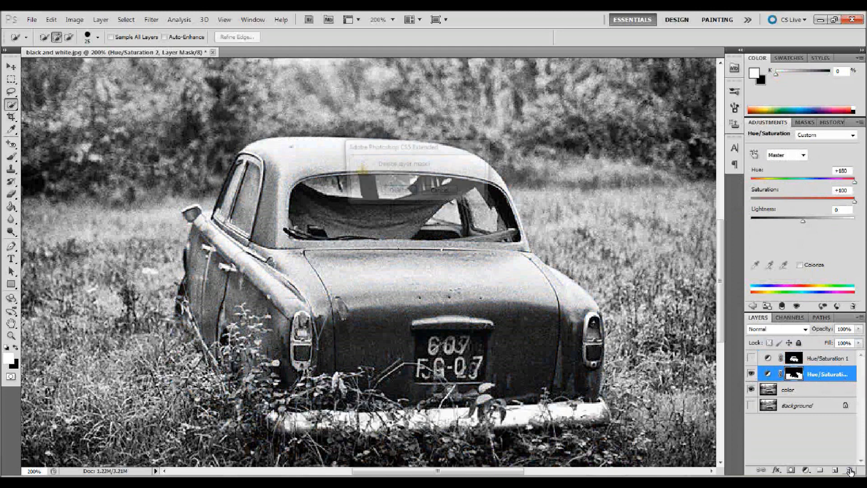
left_click(397, 192)
mouse_move(43, 228)
left_mouse_down()
mouse_move(104, 285)
mouse_move(61, 368)
mouse_move(37, 357)
left_mouse_up()
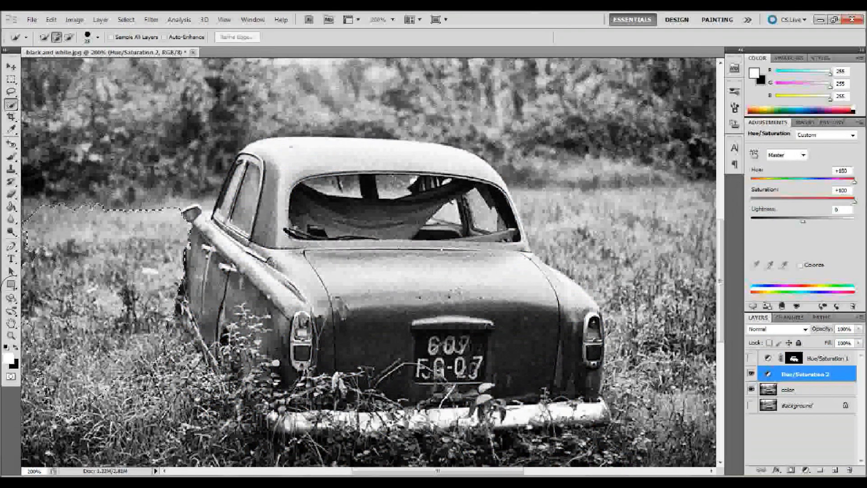
left_click_drag(68, 388, 216, 429)
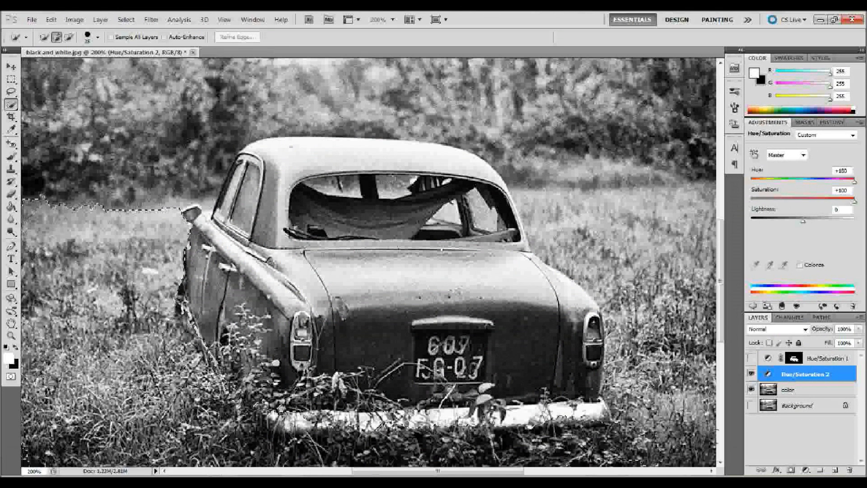
mouse_move(650, 447)
left_mouse_down()
mouse_move(695, 348)
mouse_move(702, 307)
left_mouse_up()
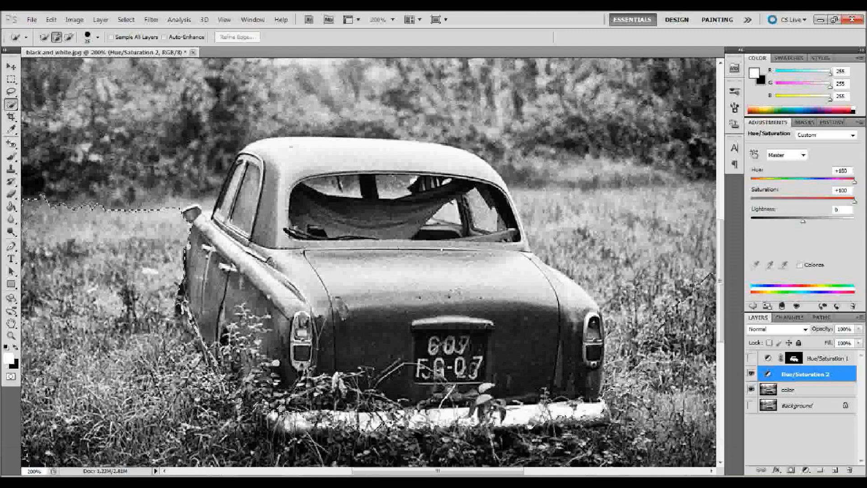
left_click(697, 235)
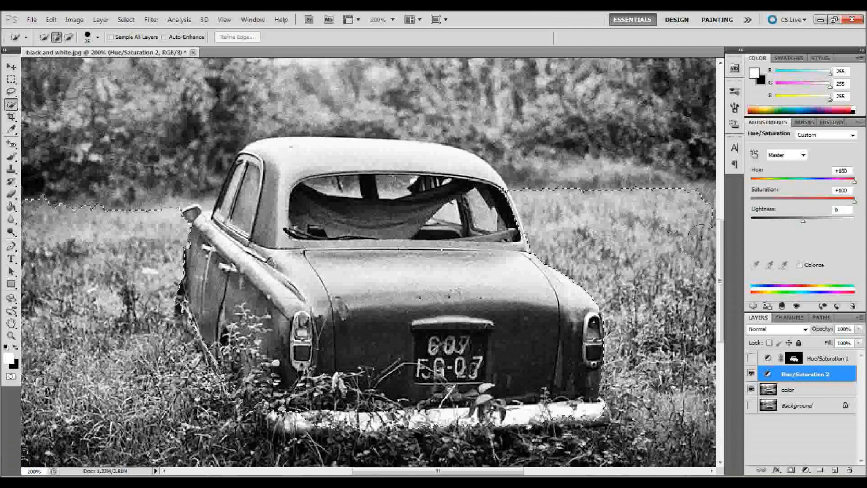
mouse_move(697, 234)
left_mouse_down()
mouse_move(711, 207)
mouse_move(702, 259)
left_mouse_up()
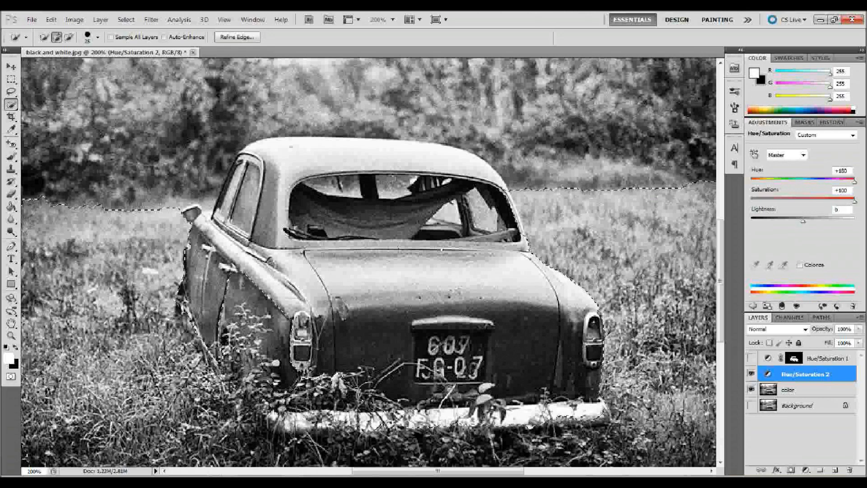
left_click_drag(387, 371, 423, 315)
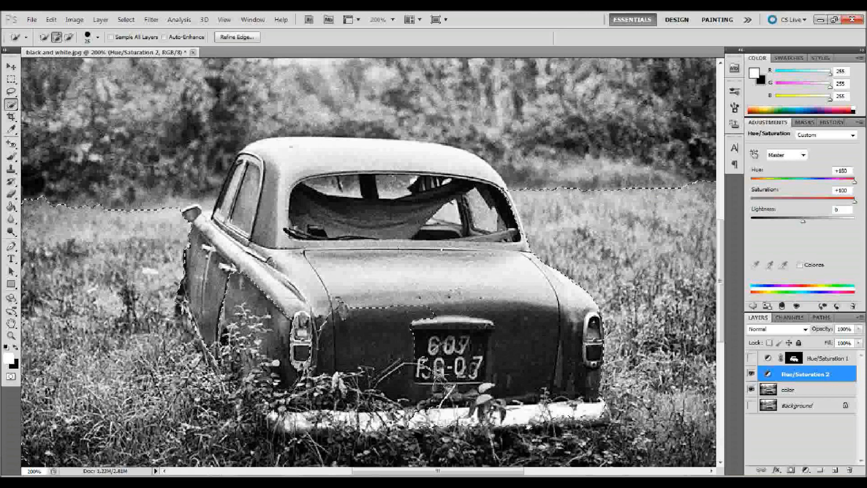
mouse_move(480, 397)
left_mouse_down()
mouse_move(502, 411)
mouse_move(541, 396)
mouse_move(391, 402)
left_mouse_up()
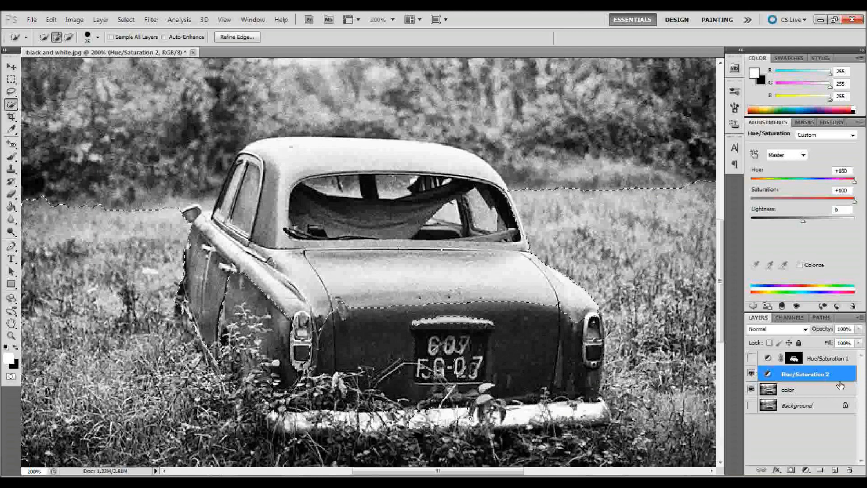
Delete the unmasked Hue/Saturation 2 layer and add a new Hue/Saturation adjustment from the grass selection above the color layer
left_click_drag(840, 374, 850, 470)
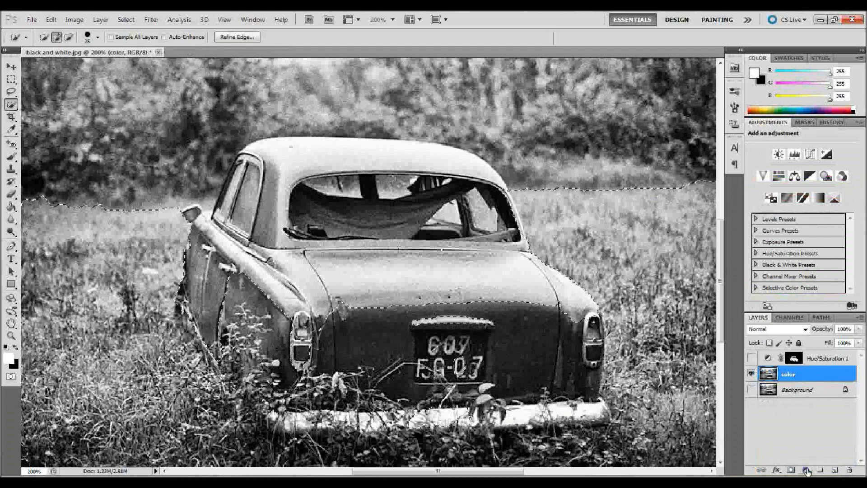
left_click(807, 470)
left_click(801, 349)
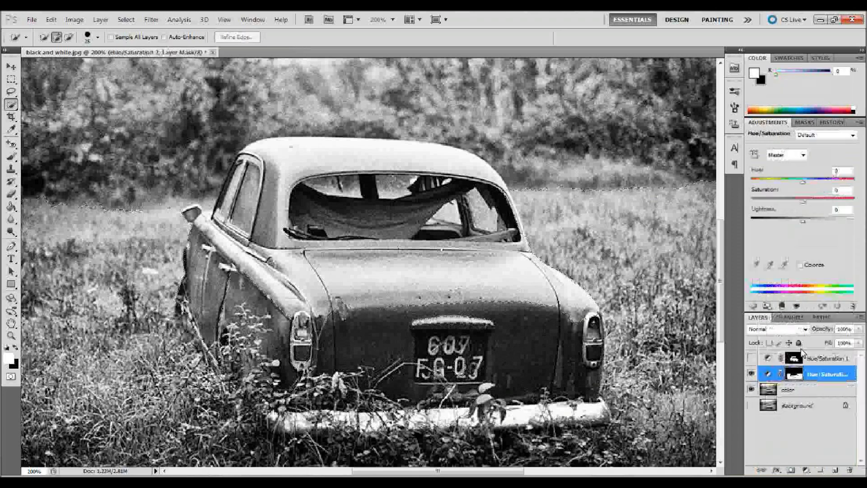
Colorize the grass green with hue 109, saturation 46 and lightness -46
left_click(799, 265)
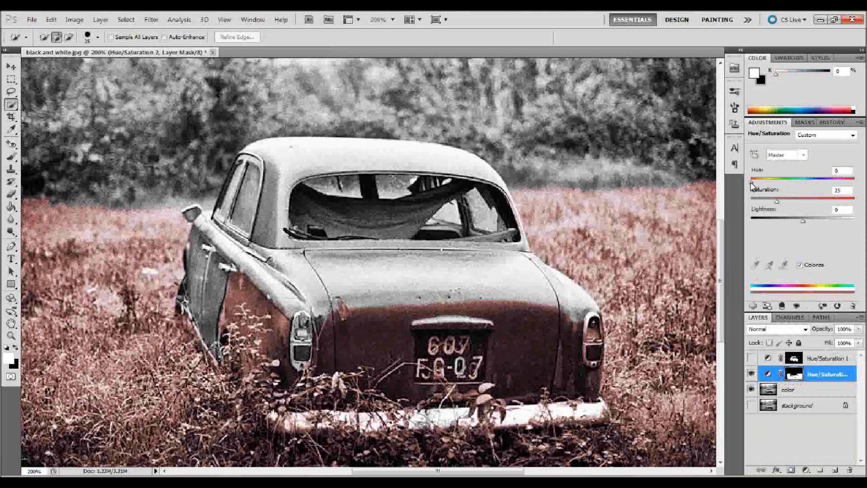
left_click_drag(751, 181, 858, 206)
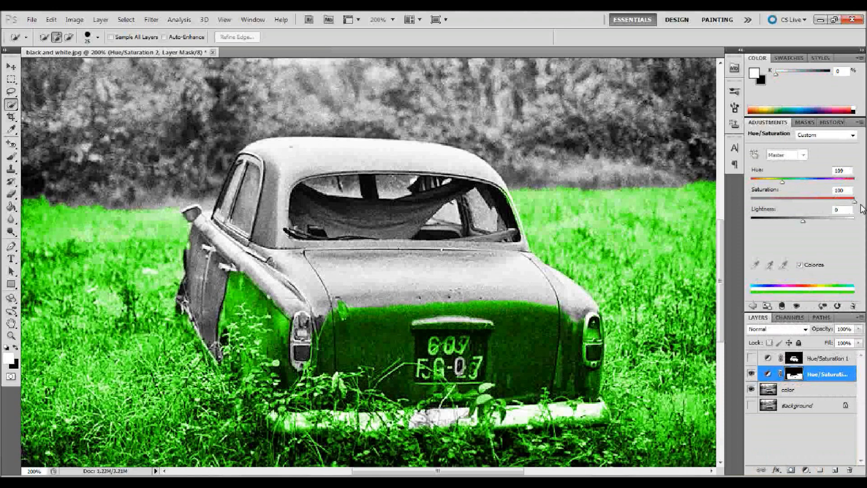
left_click_drag(802, 216, 781, 222)
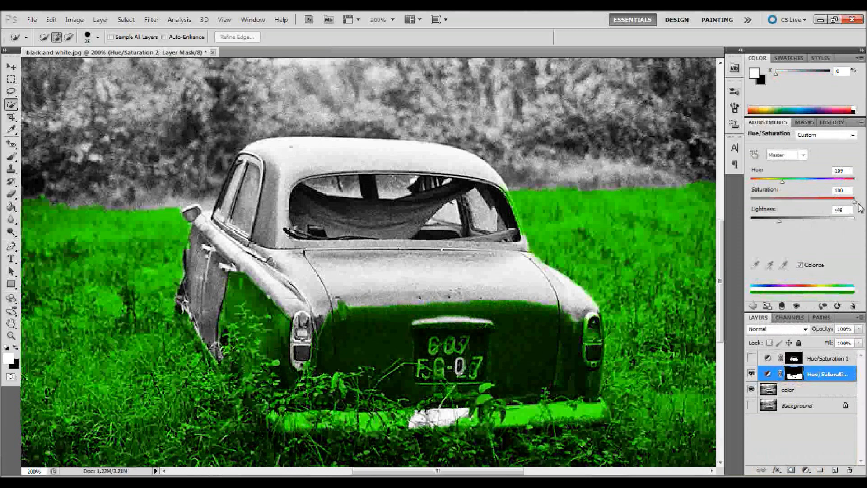
left_click_drag(855, 202, 800, 204)
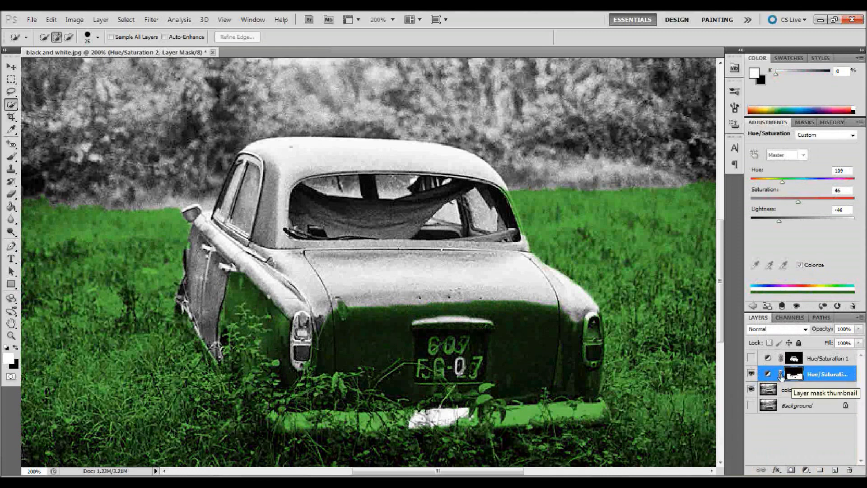
Show the car's Hue/Saturation 1 layer again and rename it "blue"
left_click(751, 359)
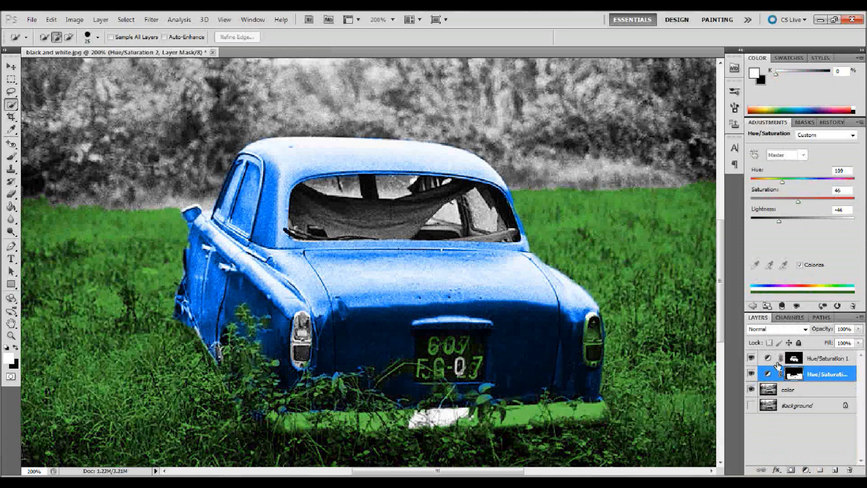
left_click(795, 356)
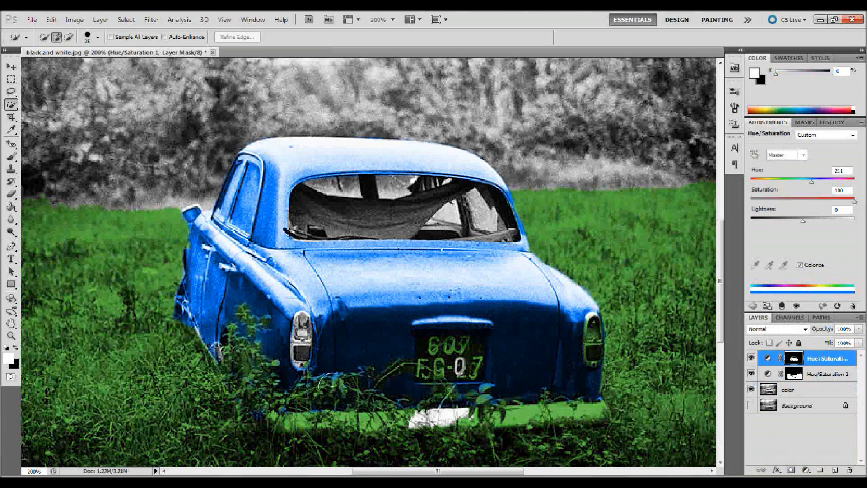
double_click(828, 359)
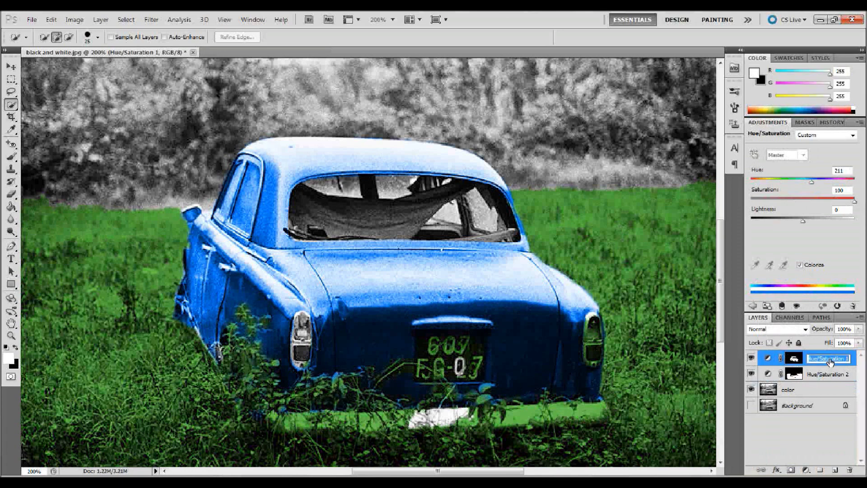
type("blue")
Rename the Hue/Saturation 2 grass adjustment layer to "green grass"
left_click(820, 376)
left_click(822, 376)
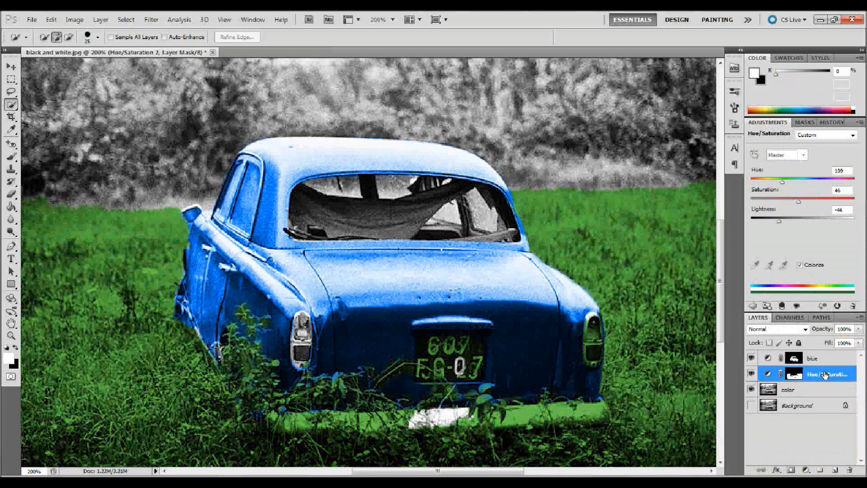
double_click(825, 375)
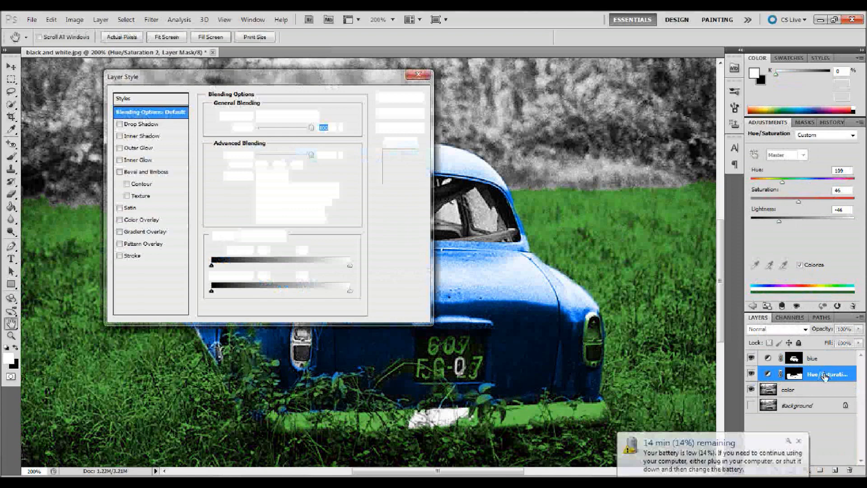
left_click(418, 74)
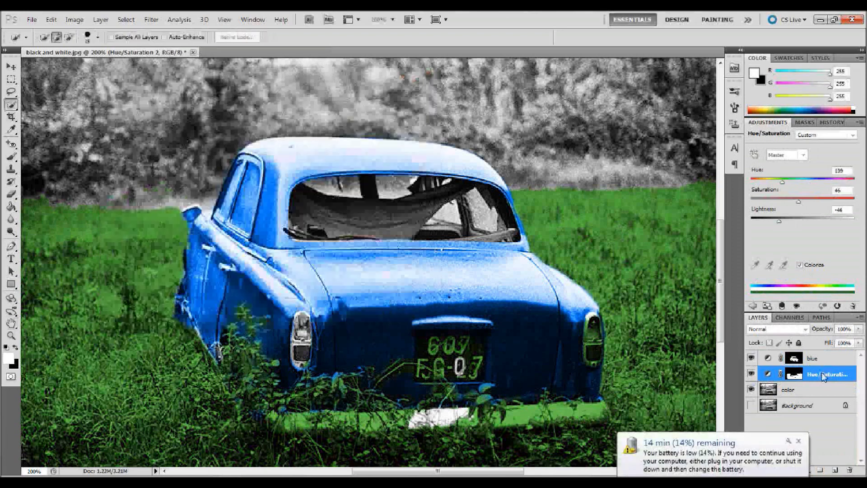
double_click(823, 375)
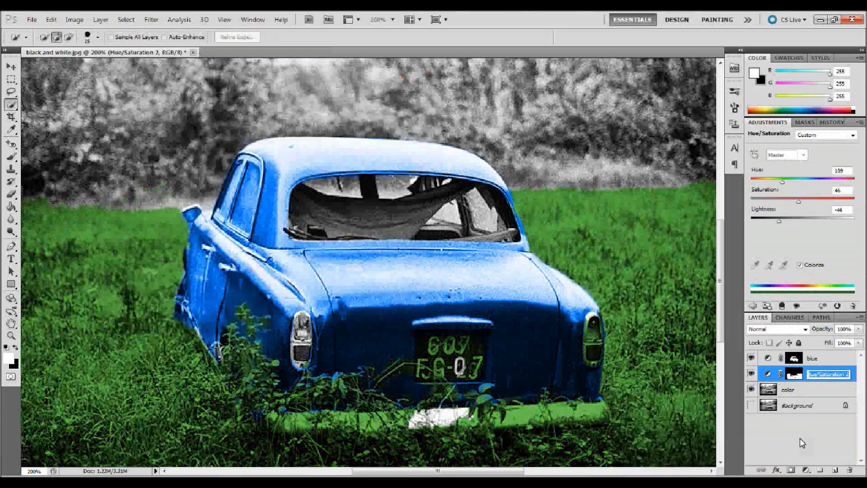
key("Return")
double_click(825, 375)
type("greengrass")
key("Return")
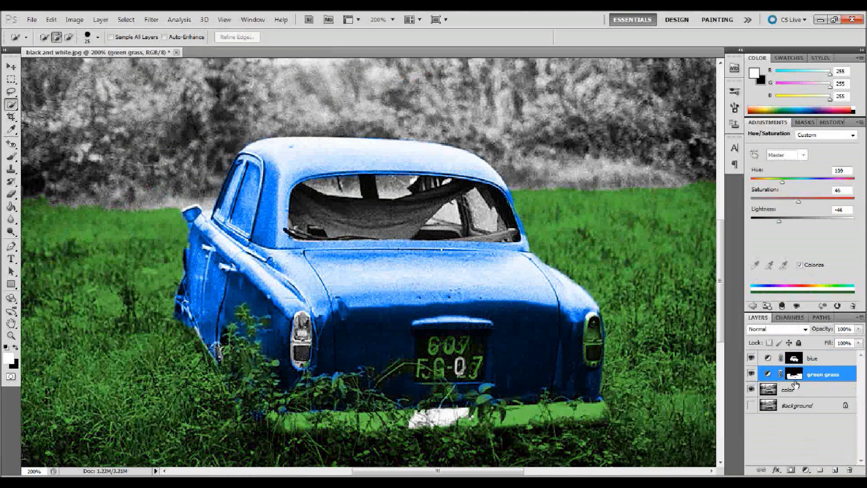
Erase the green tint from the car's license plate, right taillight and rear bumper on the green grass layer's mask
left_click(794, 375)
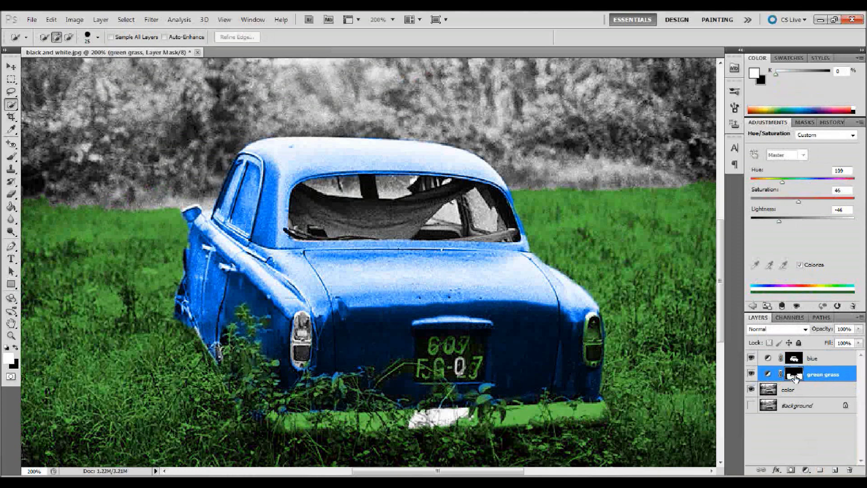
key("e")
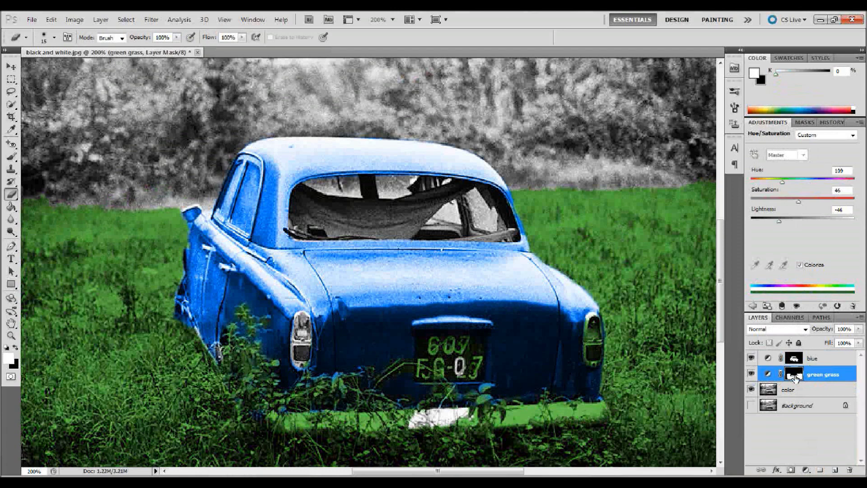
mouse_move(460, 348)
left_mouse_down()
mouse_move(448, 334)
mouse_move(490, 361)
mouse_move(421, 368)
left_mouse_up()
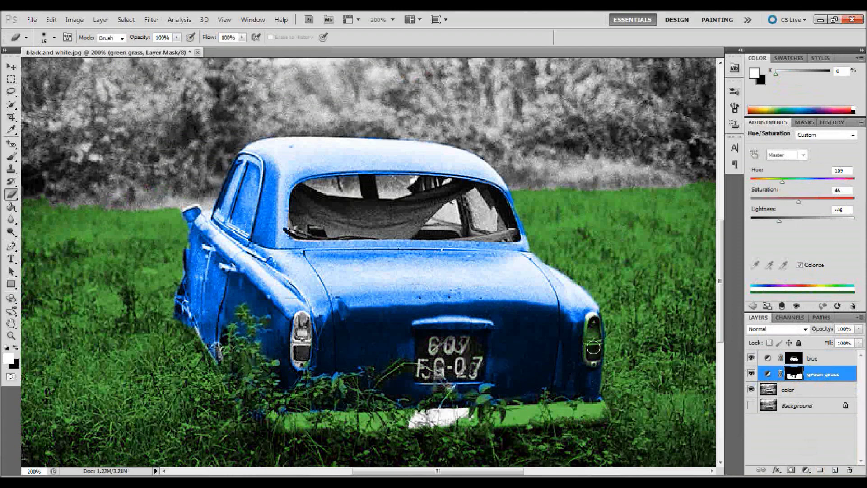
left_click_drag(594, 347, 596, 332)
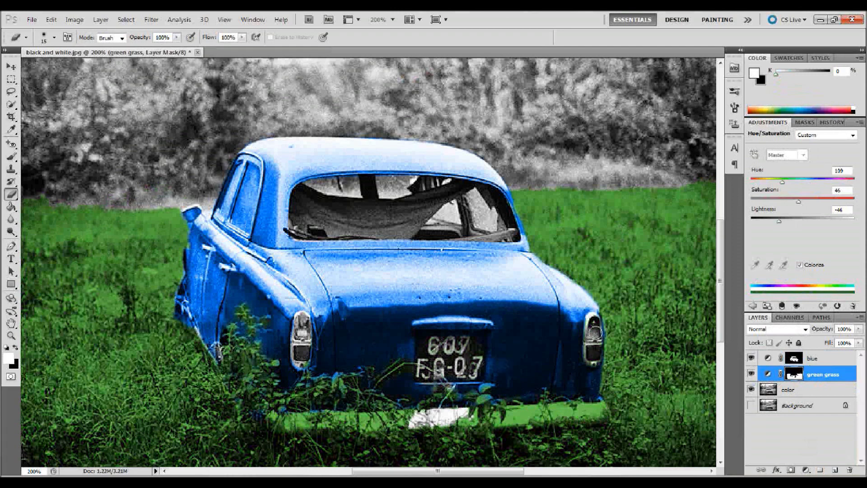
left_click(795, 359)
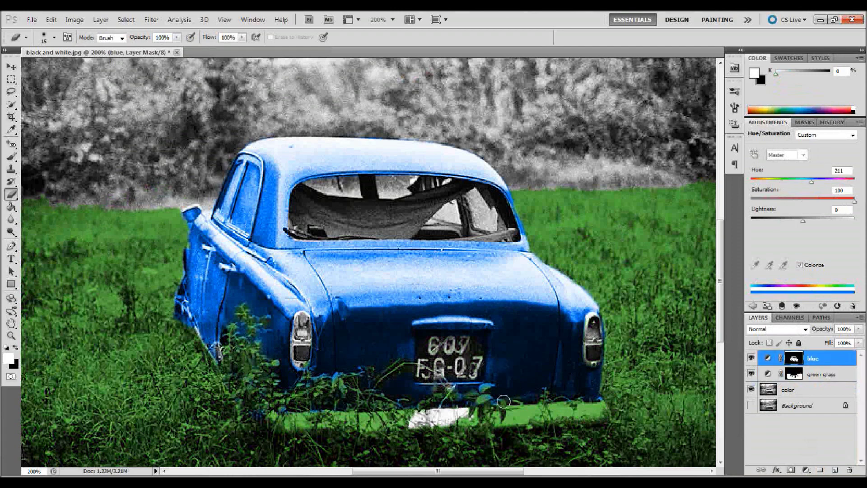
left_click(811, 378)
mouse_move(585, 410)
left_mouse_down()
mouse_move(602, 414)
mouse_move(566, 404)
mouse_move(311, 424)
mouse_move(266, 416)
mouse_move(305, 410)
left_mouse_up()
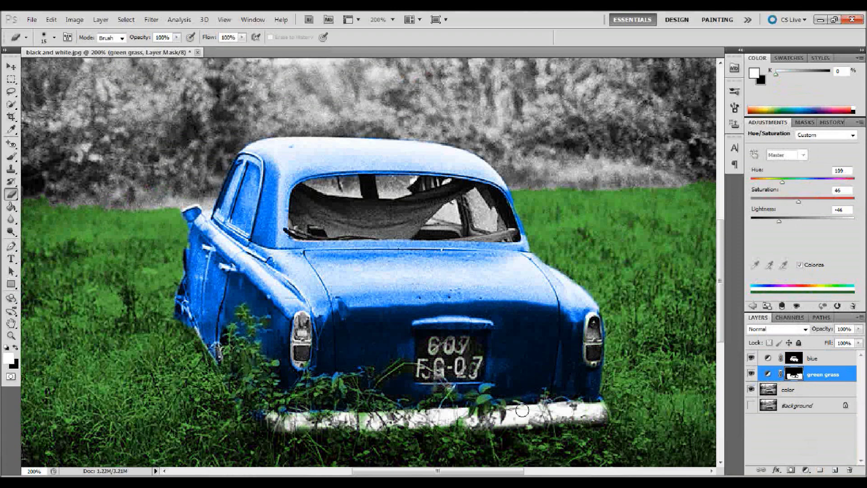
Erase the blue tint from the plants around the car's rear and left side on the blue layer's mask with a smaller eraser
left_click(796, 363)
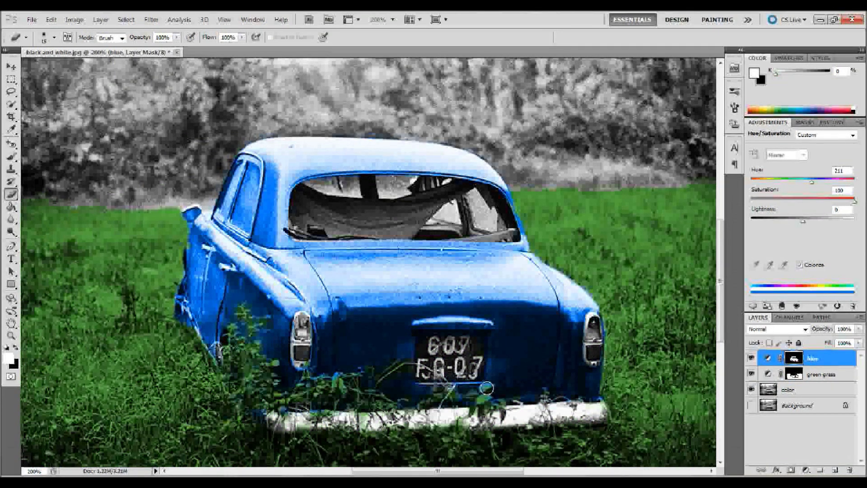
key("bracketleft")
key("bracketleft")
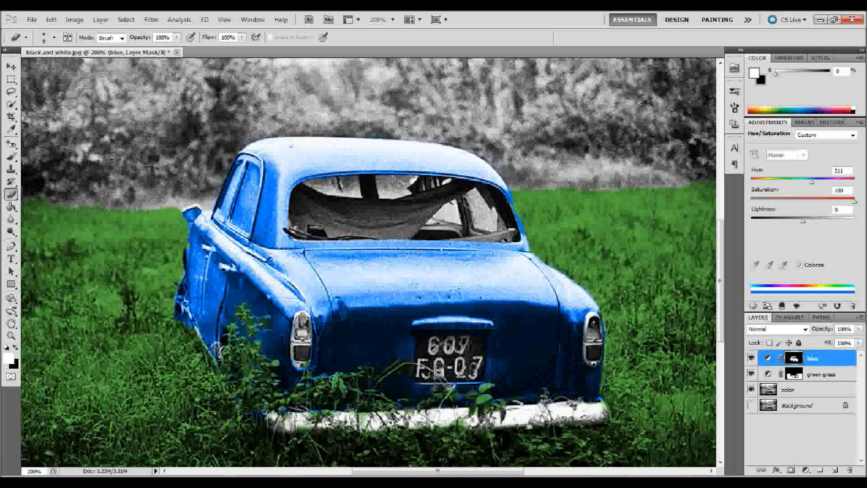
left_click(303, 369)
left_click_drag(303, 369, 286, 408)
mouse_move(281, 411)
left_mouse_down()
mouse_move(241, 390)
mouse_move(256, 323)
mouse_move(236, 340)
left_mouse_up()
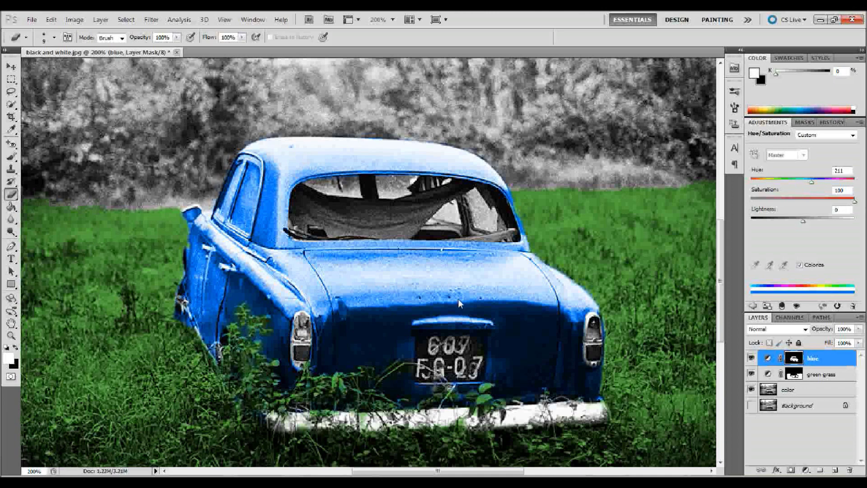
Brush white on the green grass layer's mask along the photo's lower left edge to color the missed grass strip green
scroll(458, 299, "up", 2)
scroll(459, 304, "down", 1)
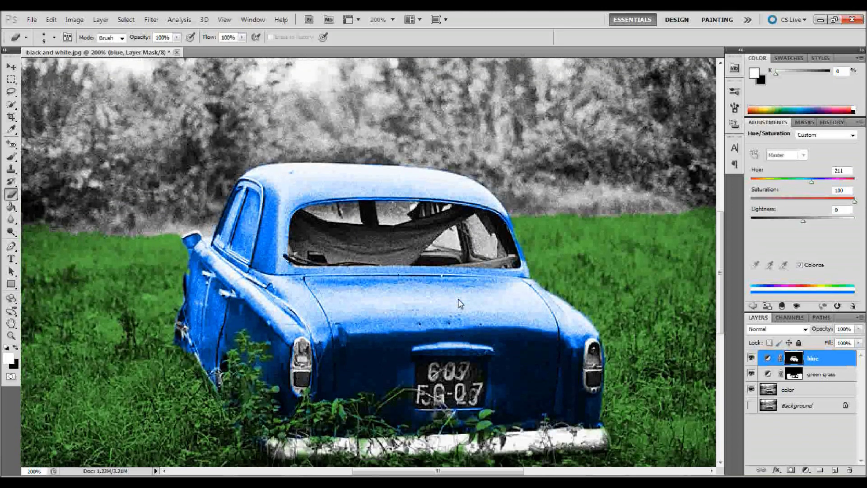
key("ctrl+minus")
key("ctrl+minus")
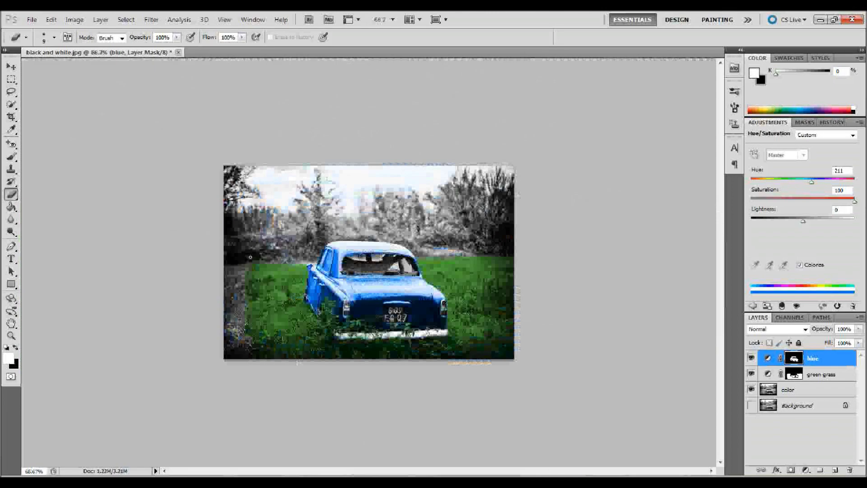
left_click(816, 376)
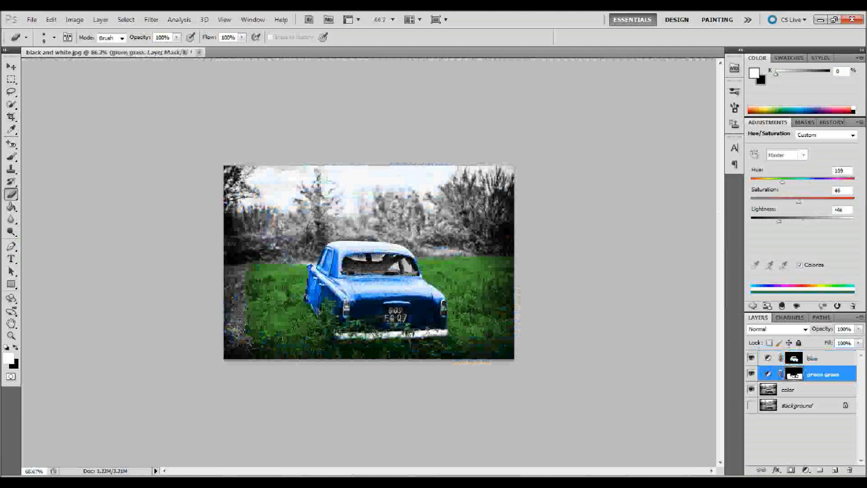
left_click(11, 156)
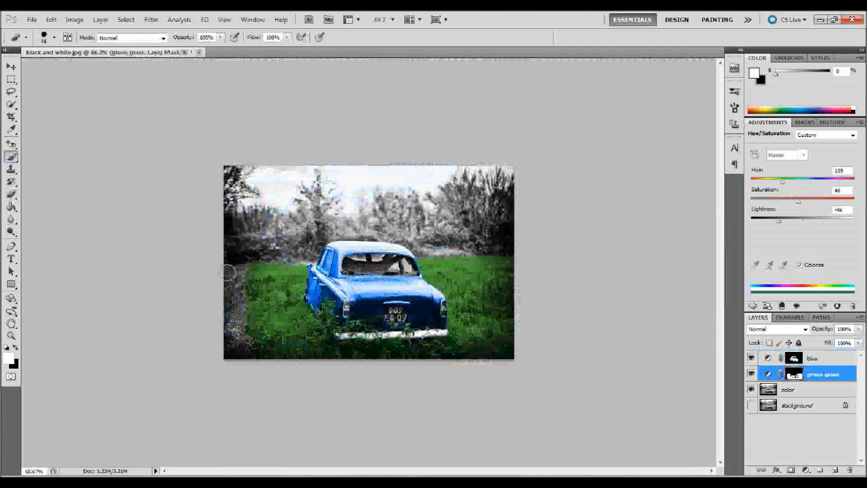
mouse_move(228, 272)
left_mouse_down()
mouse_move(221, 288)
mouse_move(238, 317)
mouse_move(256, 297)
mouse_move(252, 276)
mouse_move(243, 304)
mouse_move(247, 346)
mouse_move(237, 332)
mouse_move(259, 365)
left_mouse_up()
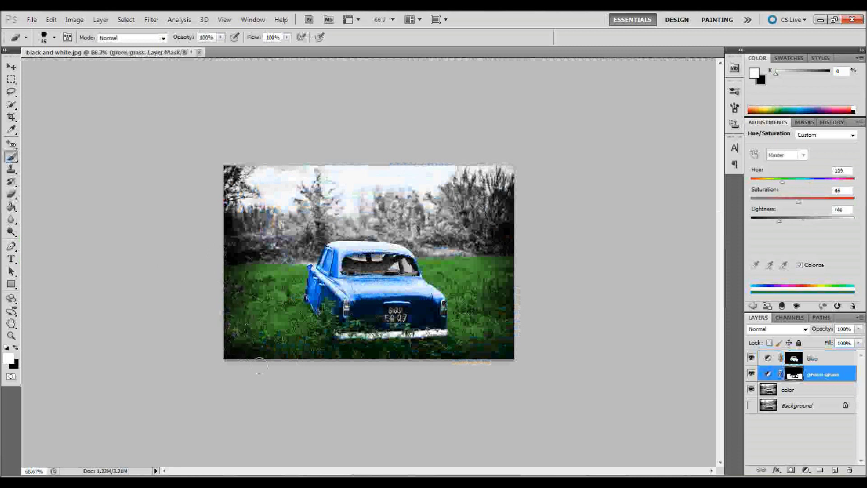